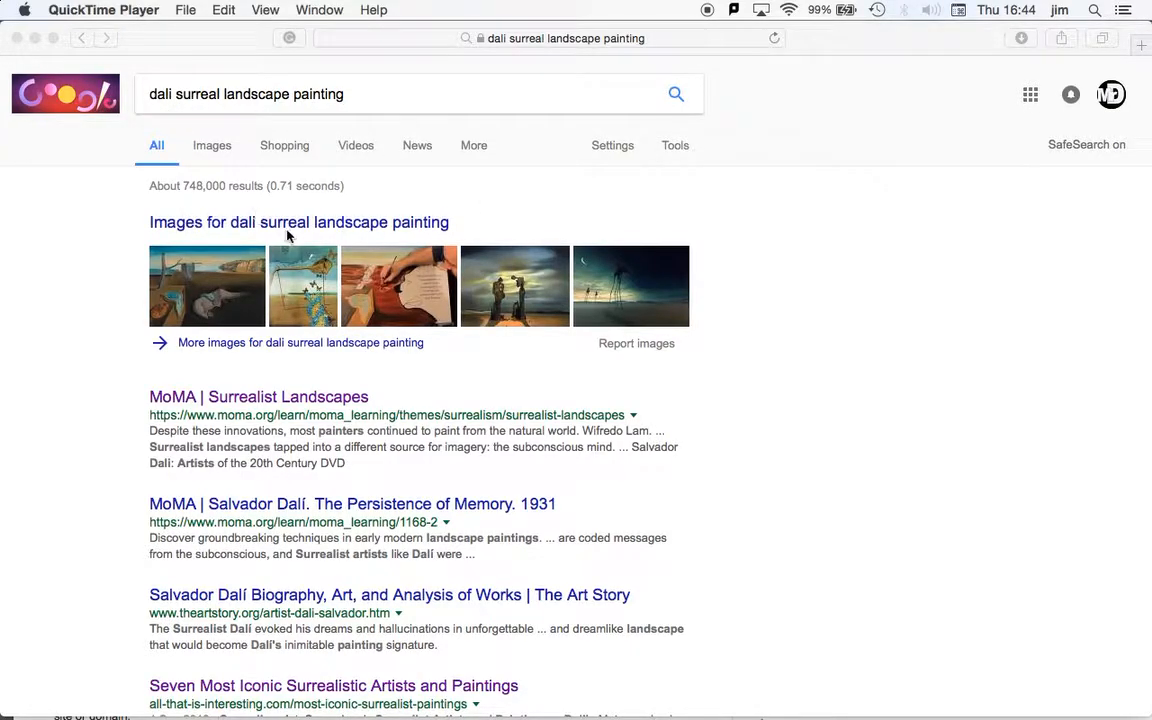
Show the image results for "dali surreal landscape painting" and examine the paintings' compositions and surreal elements
{"action": "left_click", "coordinate": [217, 155]}
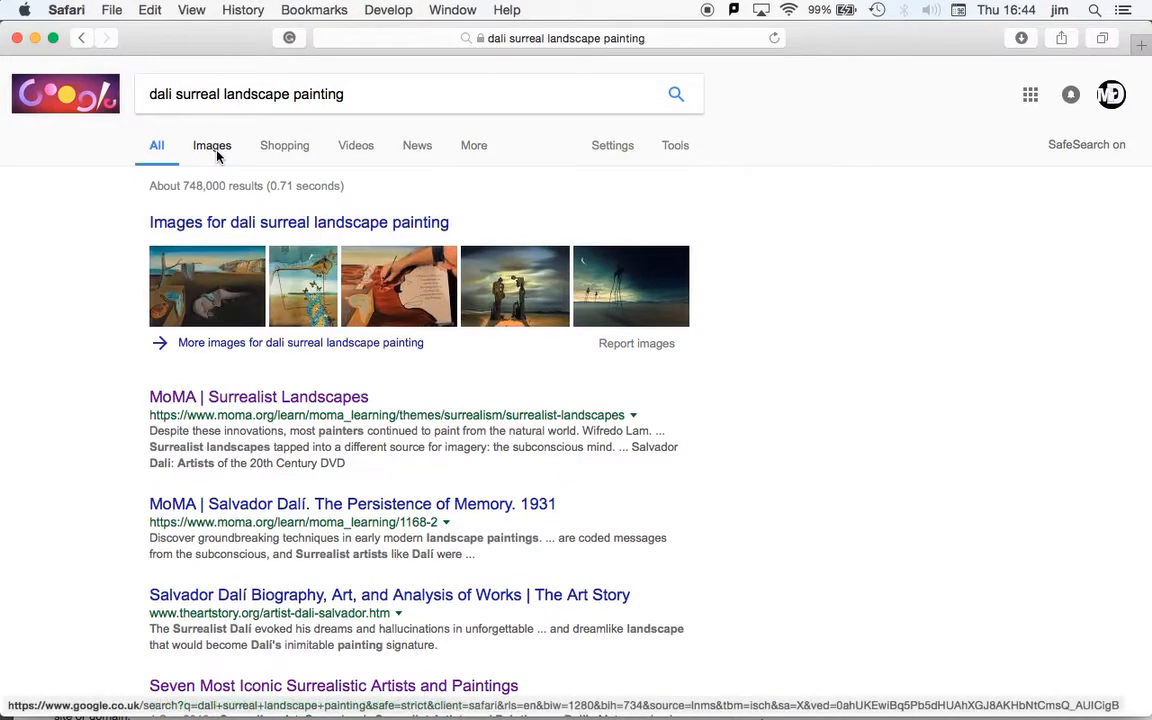
{"action": "left_click", "coordinate": [225, 148]}
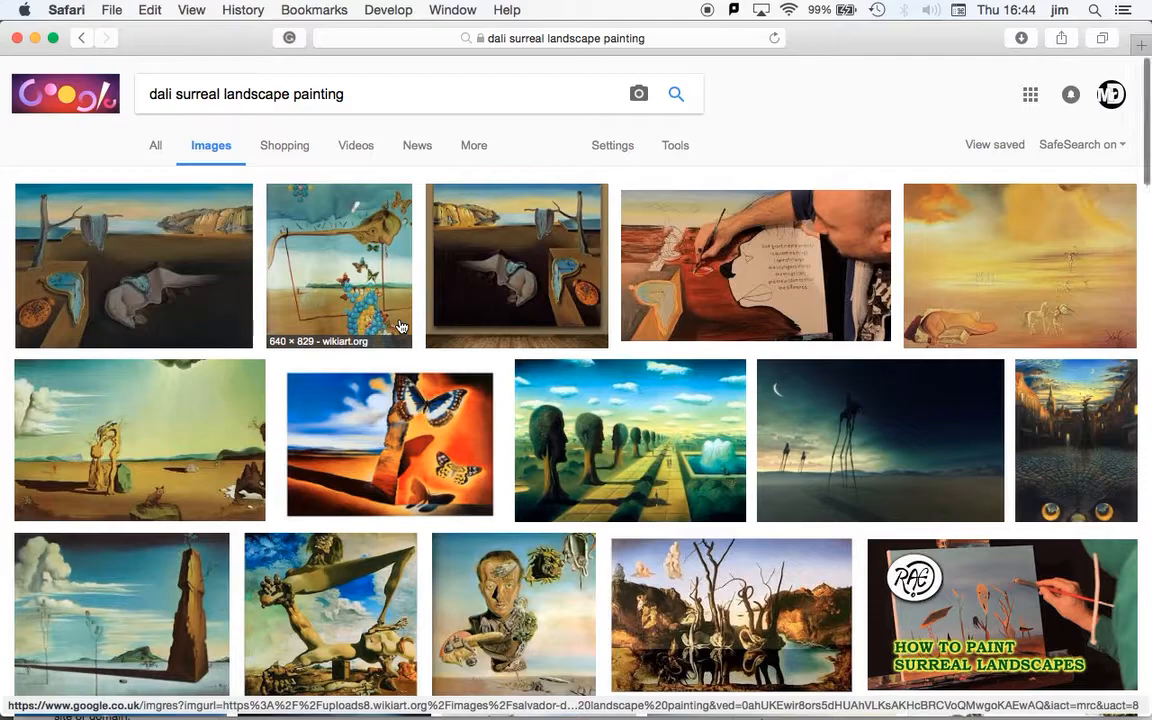
{"action": "scroll", "coordinate": [400, 327], "scroll_direction": "down", "scroll_amount": 6}
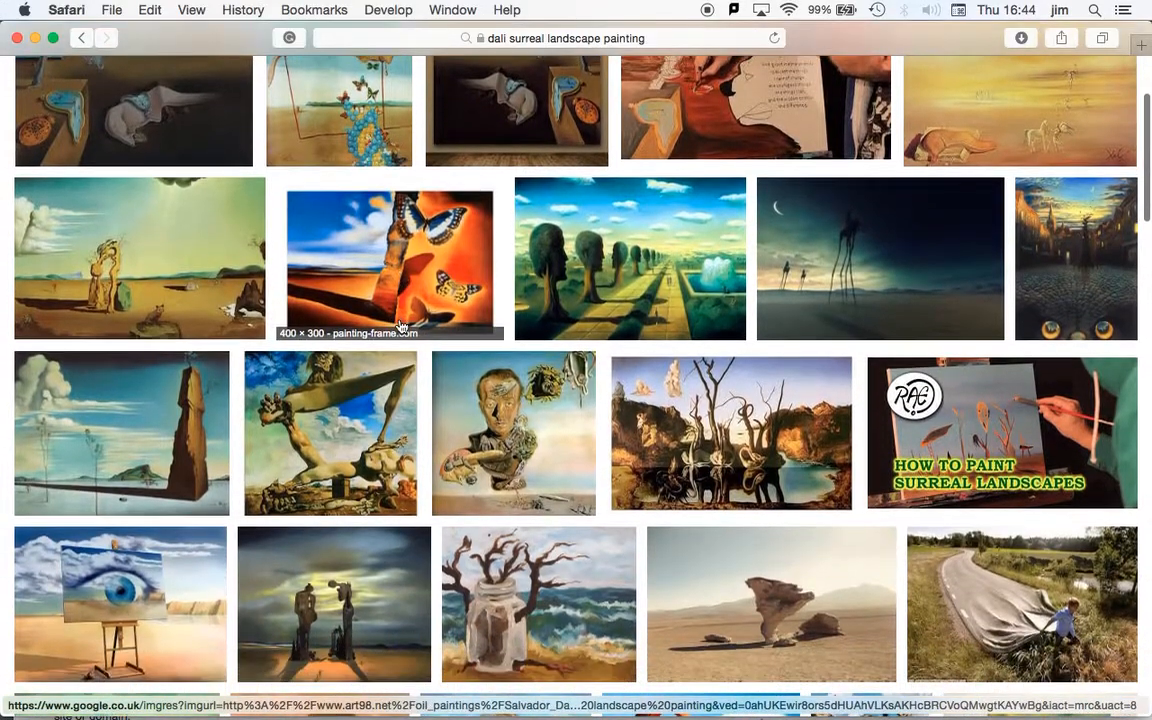
{"action": "scroll", "coordinate": [400, 327], "scroll_direction": "down", "scroll_amount": 2}
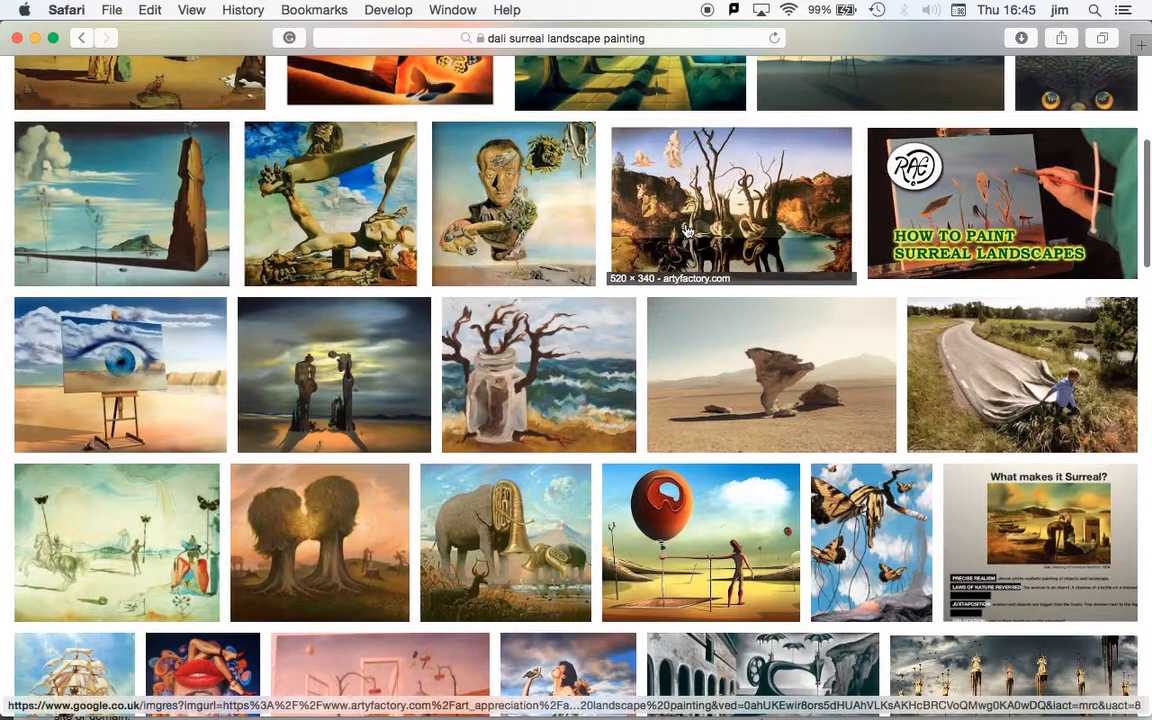
{"action": "scroll", "coordinate": [687, 231], "scroll_direction": "down", "scroll_amount": 1}
{"action": "scroll", "coordinate": [687, 231], "scroll_direction": "up", "scroll_amount": 1}
{"action": "scroll", "coordinate": [687, 231], "scroll_direction": "down", "scroll_amount": 3}
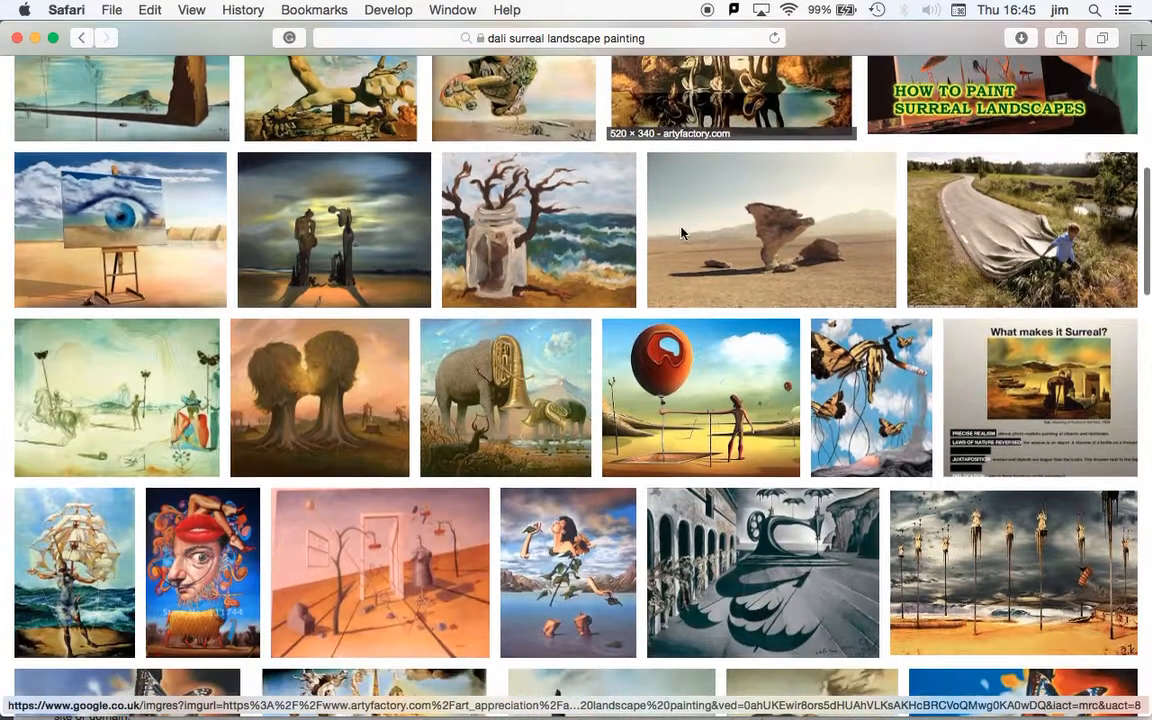
{"action": "scroll", "coordinate": [717, 231], "scroll_direction": "up", "scroll_amount": 1}
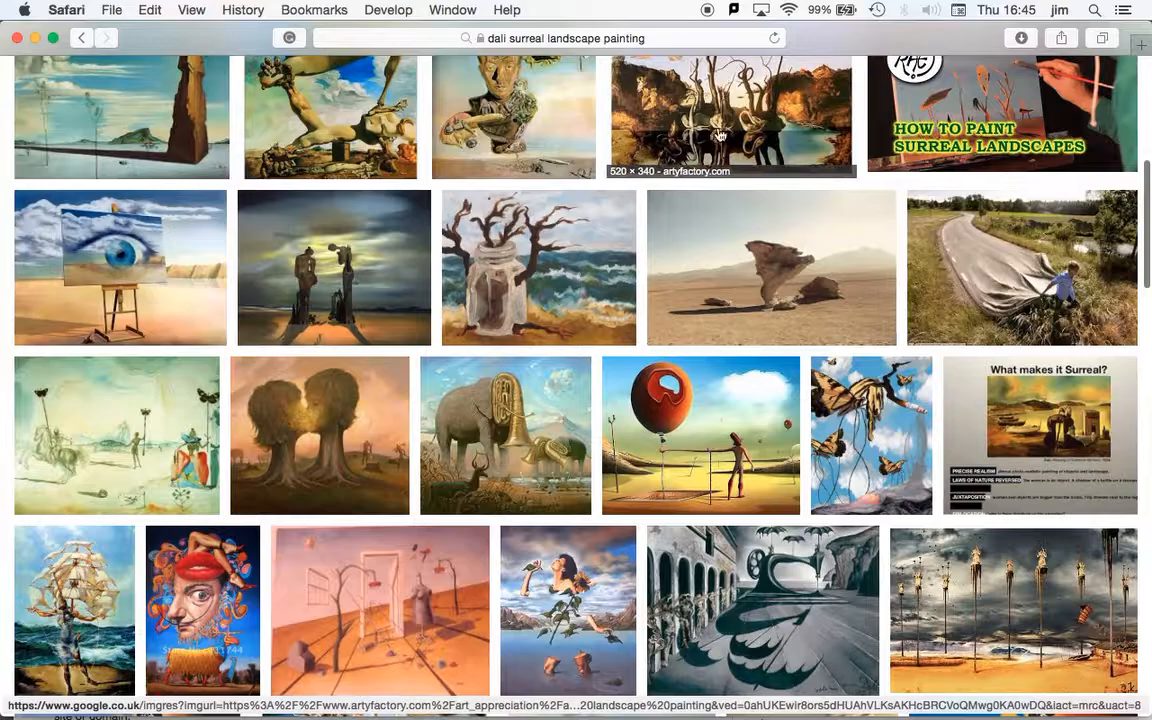
{"action": "scroll", "coordinate": [717, 135], "scroll_direction": "down", "scroll_amount": 10}
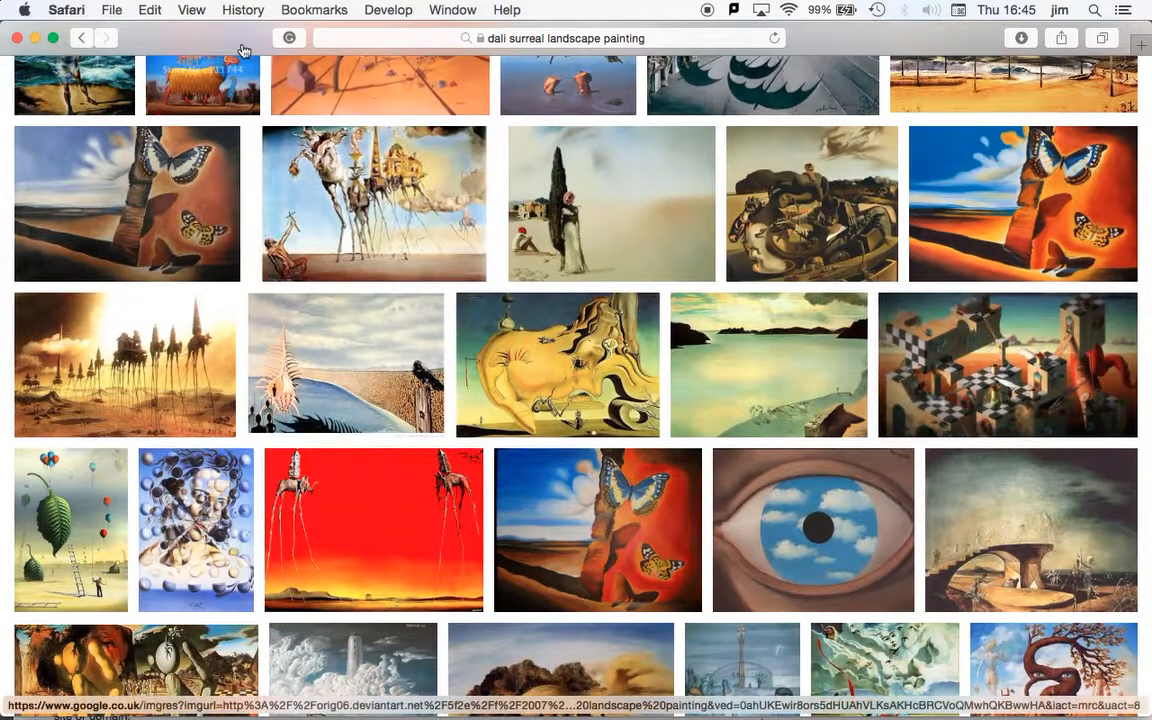
{"action": "scroll", "coordinate": [206, 252], "scroll_direction": "down", "scroll_amount": 3}
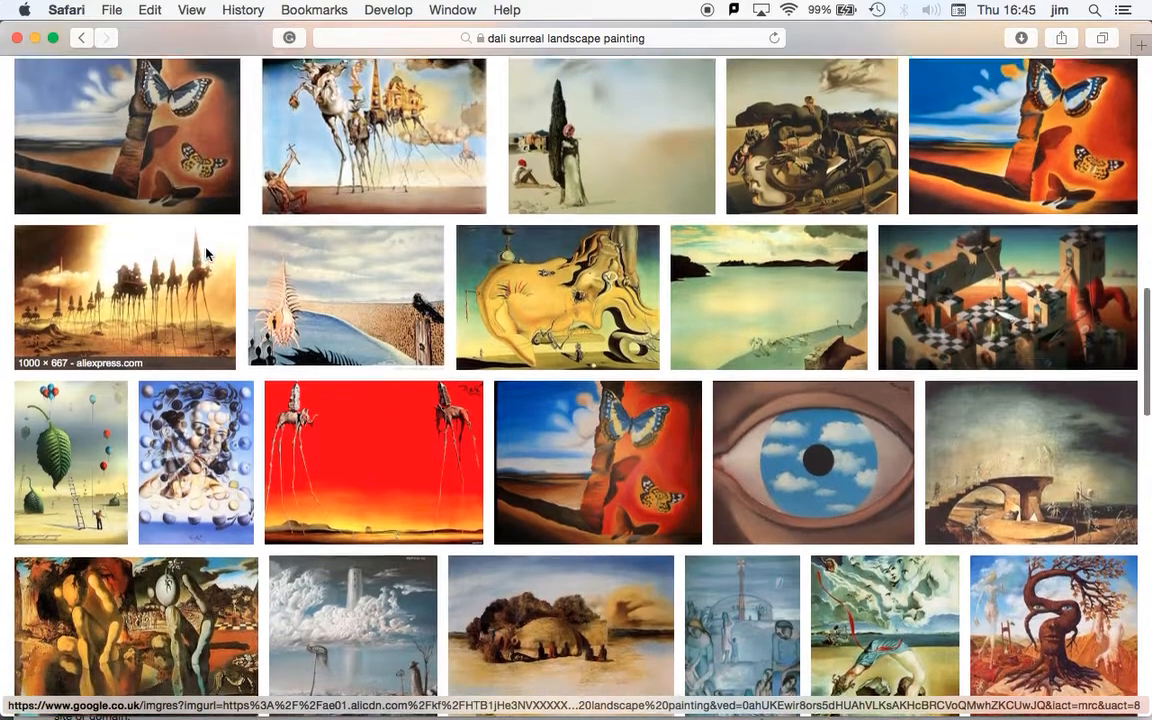
{"action": "scroll", "coordinate": [206, 252], "scroll_direction": "up", "scroll_amount": 3}
In Google's Advanced Image Search, enter "landscape" as the required words and set the image size to larger than 800×600
{"action": "left_click_drag", "start_coordinate": [154, 36], "coordinate": [711, 18]}
{"action": "left_click", "coordinate": [212, 314]}
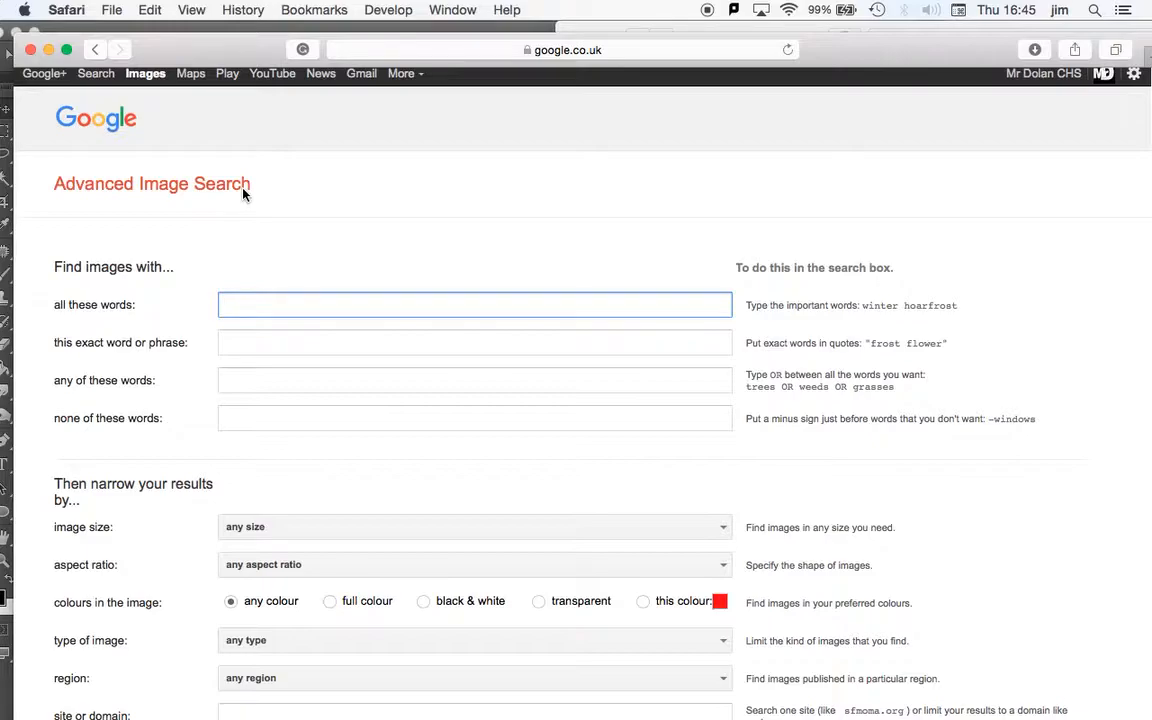
{"action": "type", "text": "landscape"}
{"action": "scroll", "coordinate": [263, 207], "scroll_direction": "down", "scroll_amount": 5}
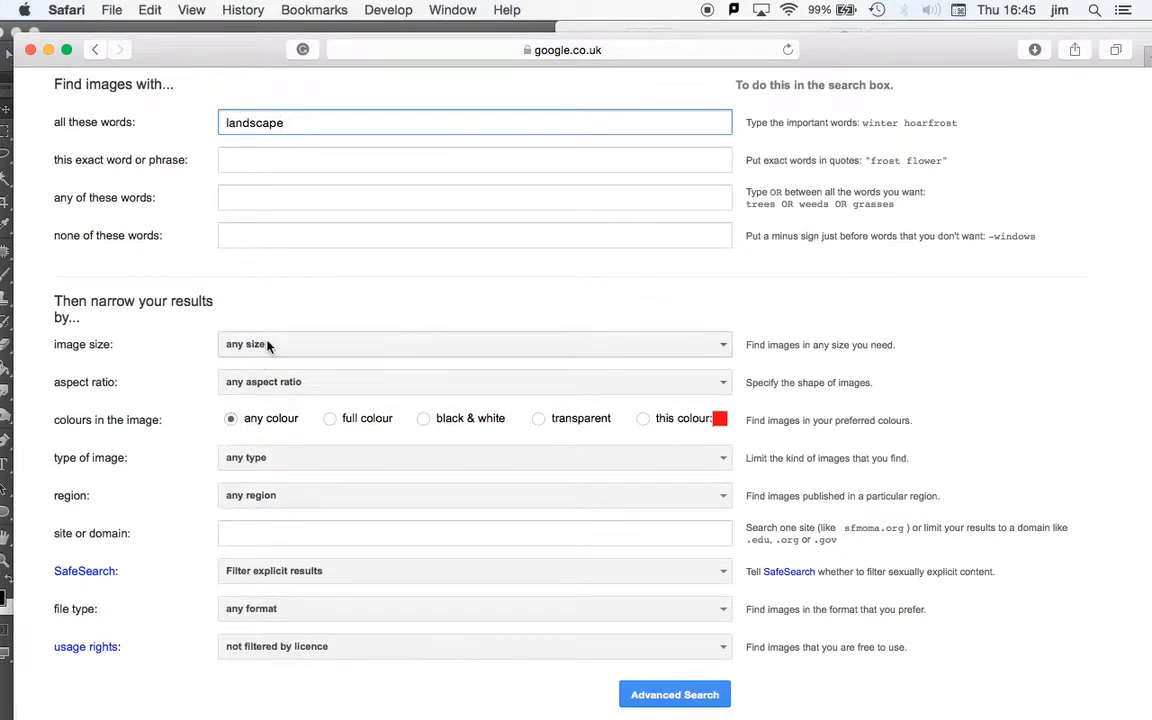
{"action": "left_click", "coordinate": [722, 344]}
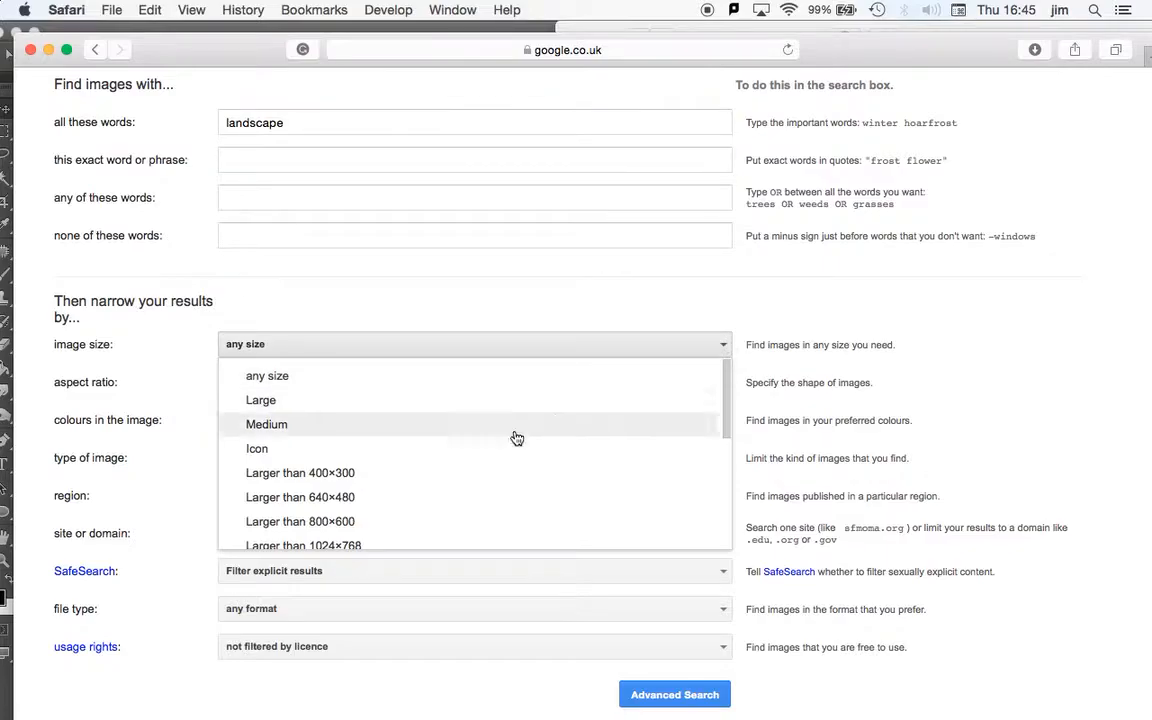
{"action": "left_click", "coordinate": [451, 522]}
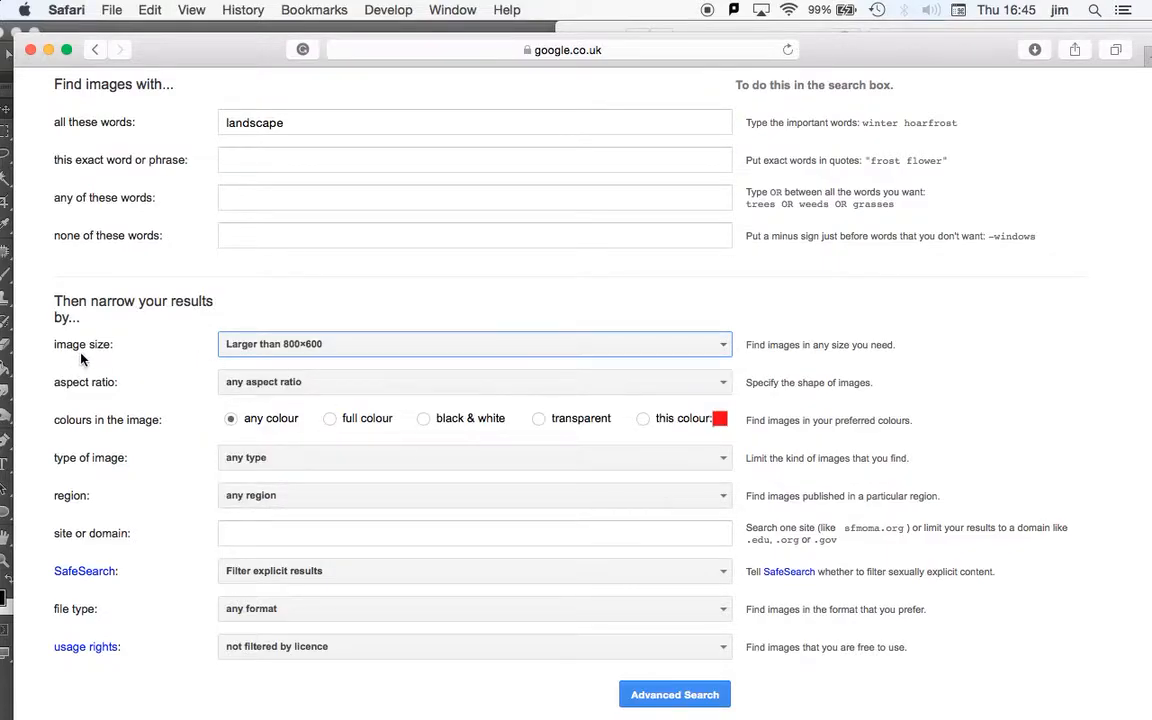
Restrict the file type to JPG files and run the advanced image search
{"action": "scroll", "coordinate": [134, 356], "scroll_direction": "down", "scroll_amount": 1}
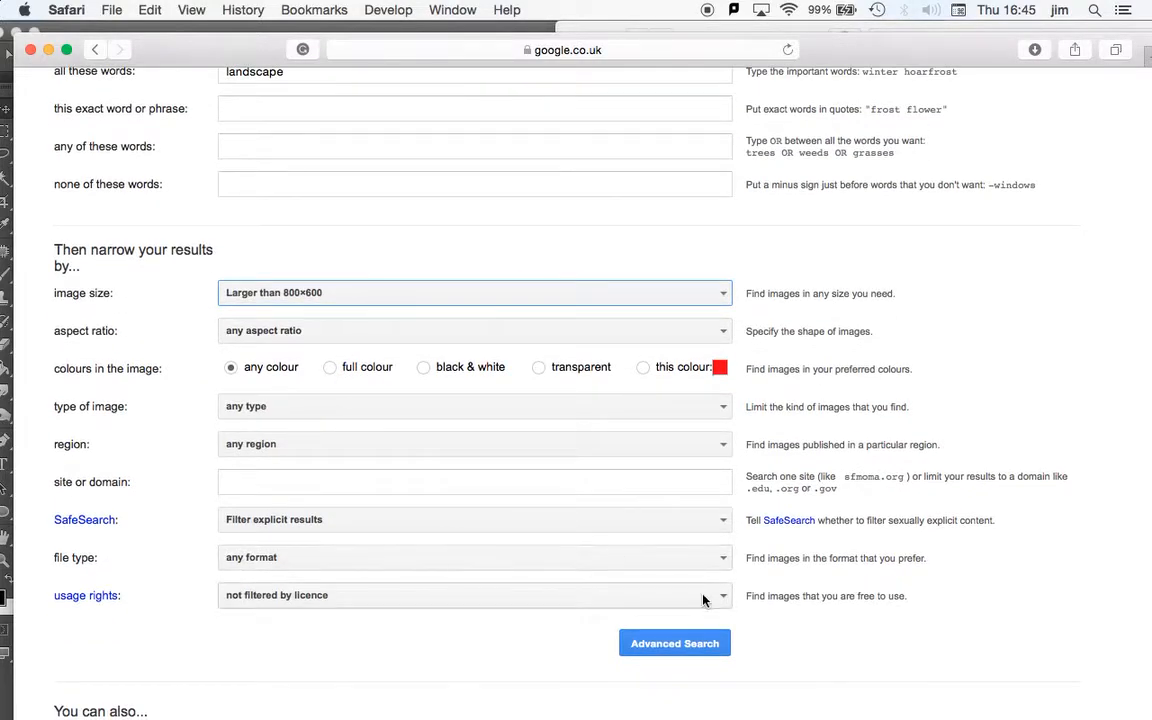
{"action": "left_click", "coordinate": [724, 565]}
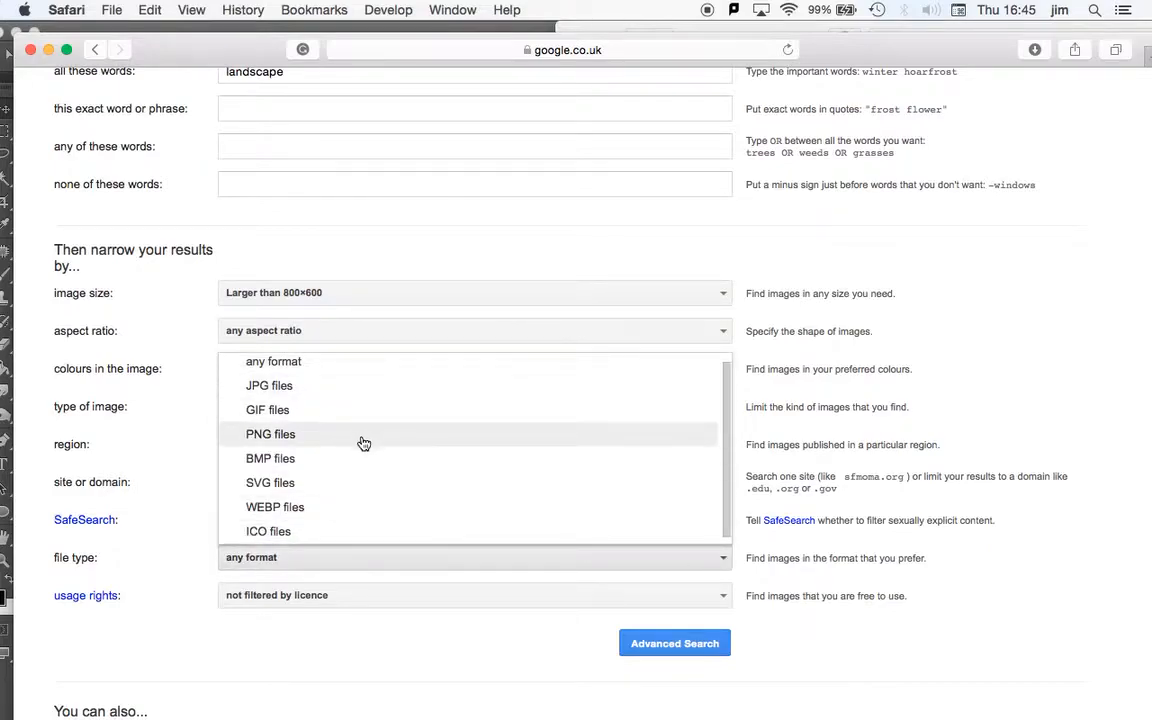
{"action": "left_click", "coordinate": [365, 395]}
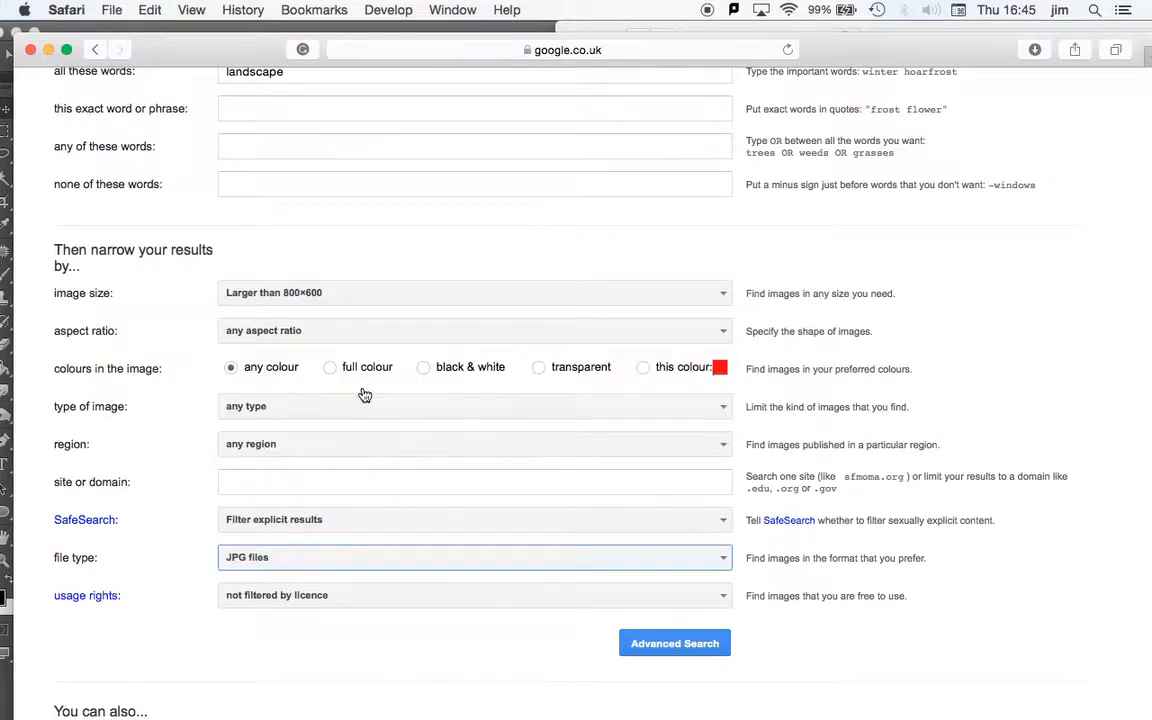
{"action": "left_click", "coordinate": [694, 646]}
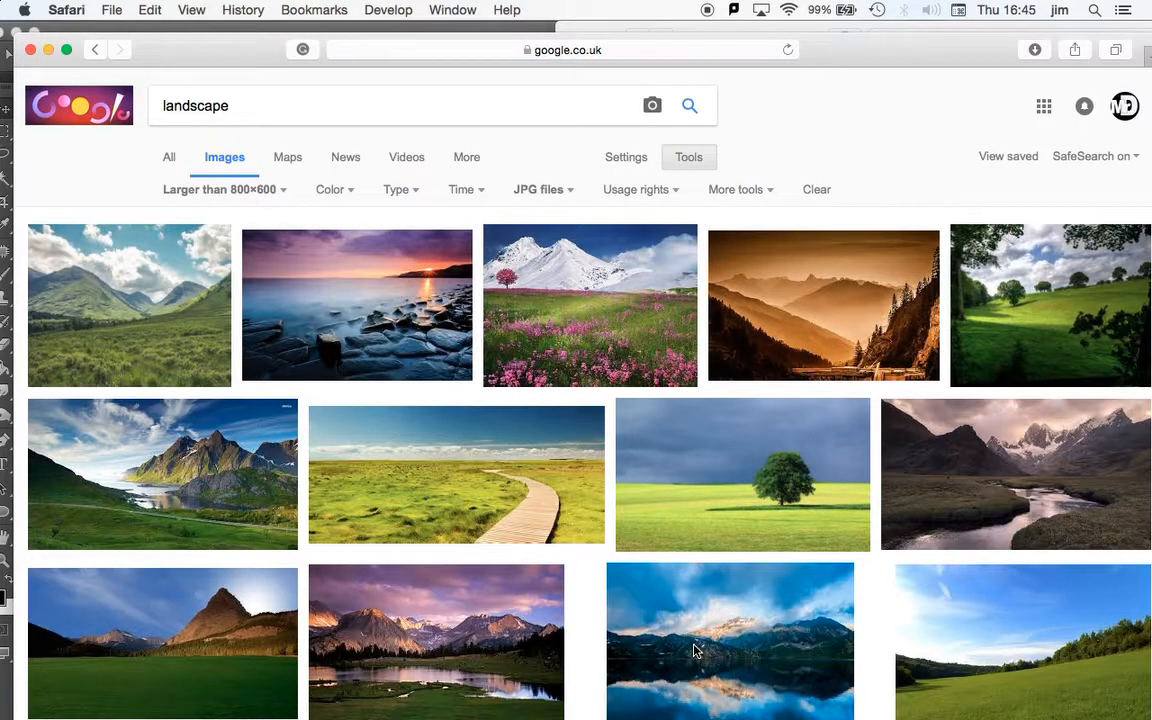
Look through the landscape photo results for a suitable background scene
{"action": "scroll", "coordinate": [800, 478], "scroll_direction": "down", "scroll_amount": 5}
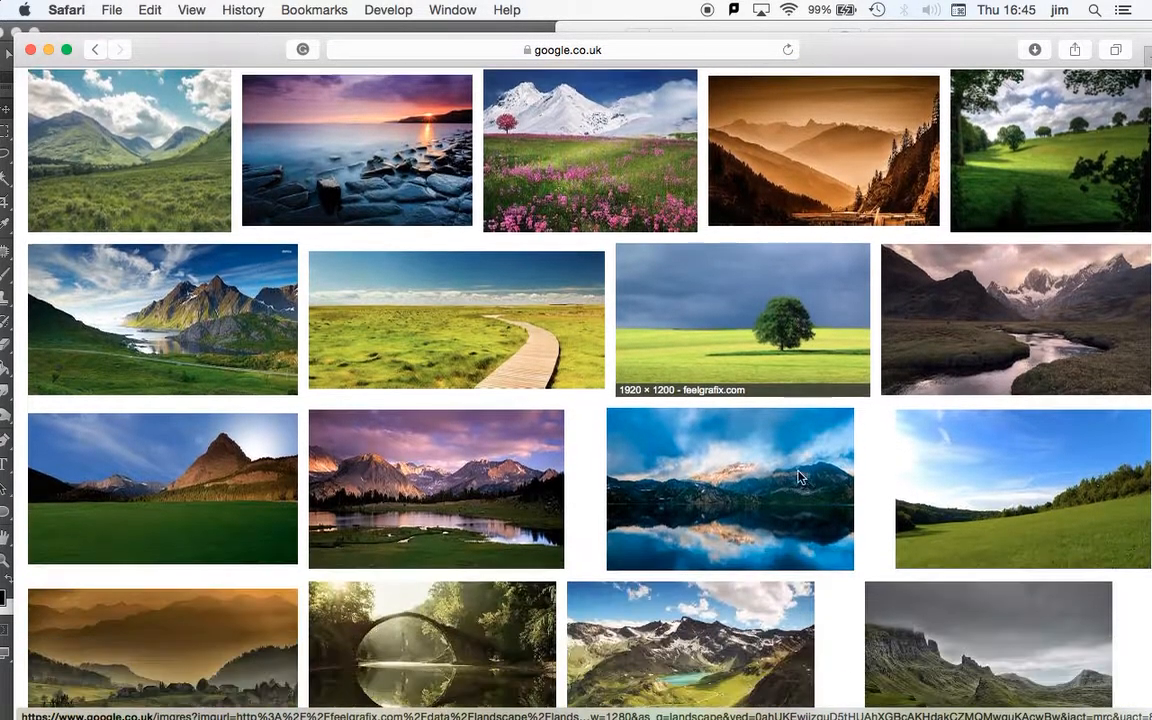
{"action": "scroll", "coordinate": [800, 478], "scroll_direction": "down", "scroll_amount": 7}
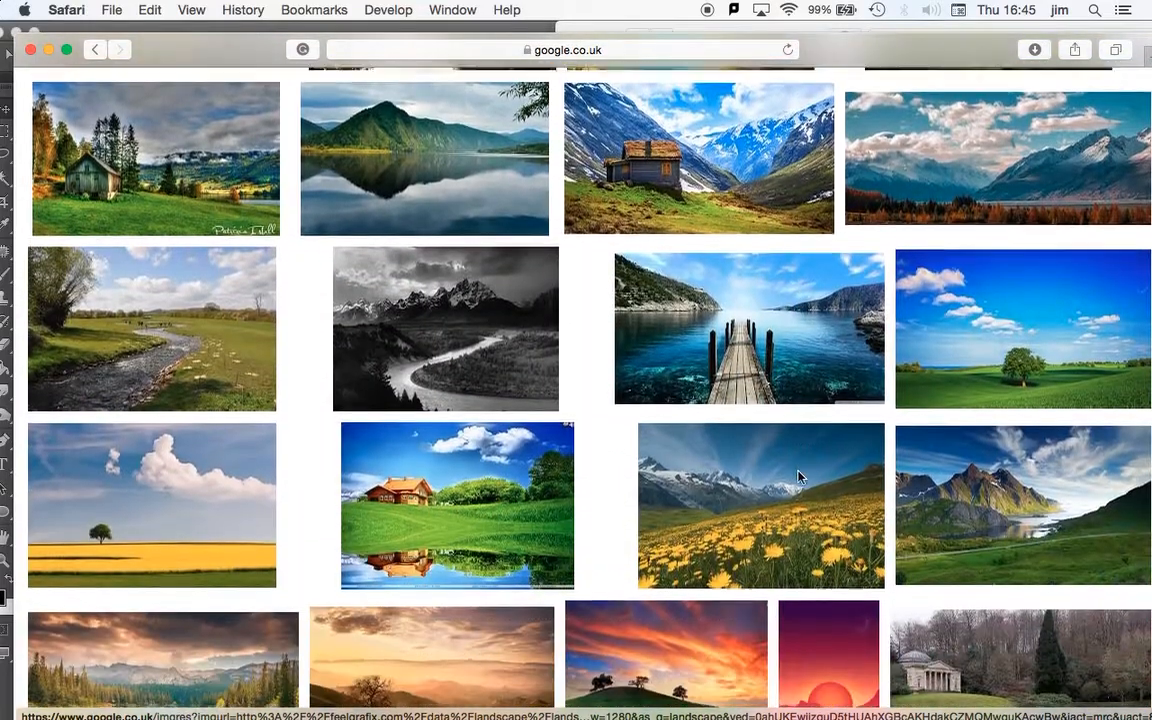
{"action": "scroll", "coordinate": [800, 478], "scroll_direction": "down", "scroll_amount": 5}
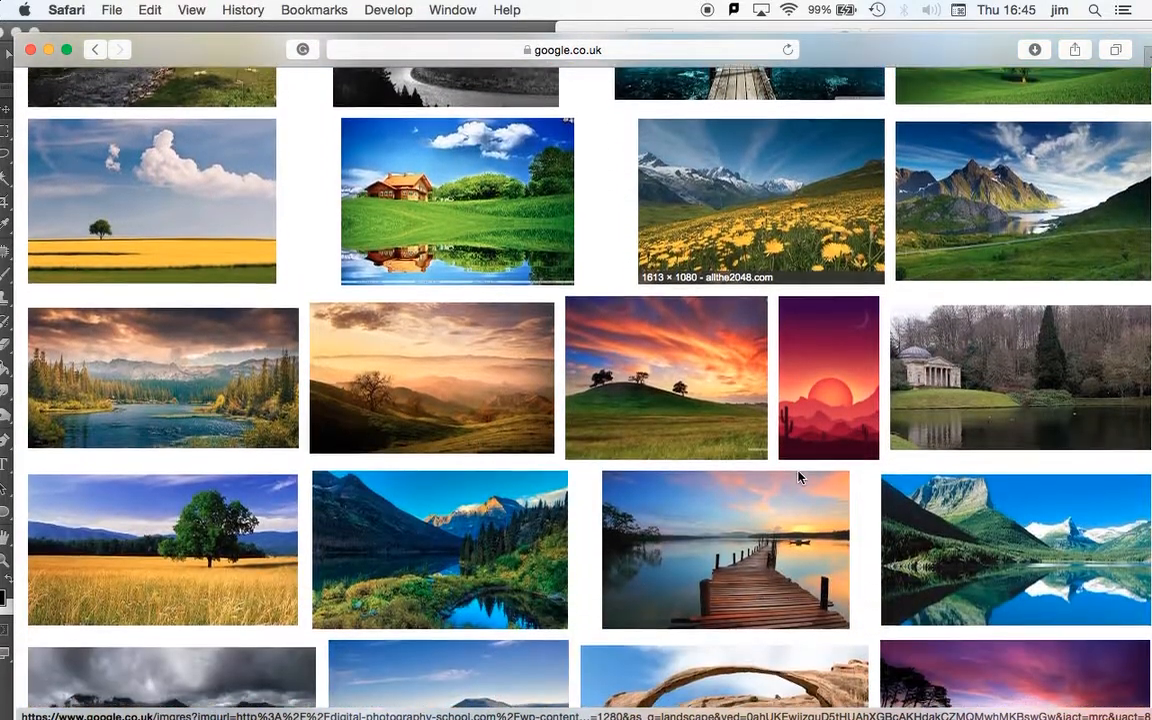
{"action": "scroll", "coordinate": [800, 478], "scroll_direction": "down", "scroll_amount": 7}
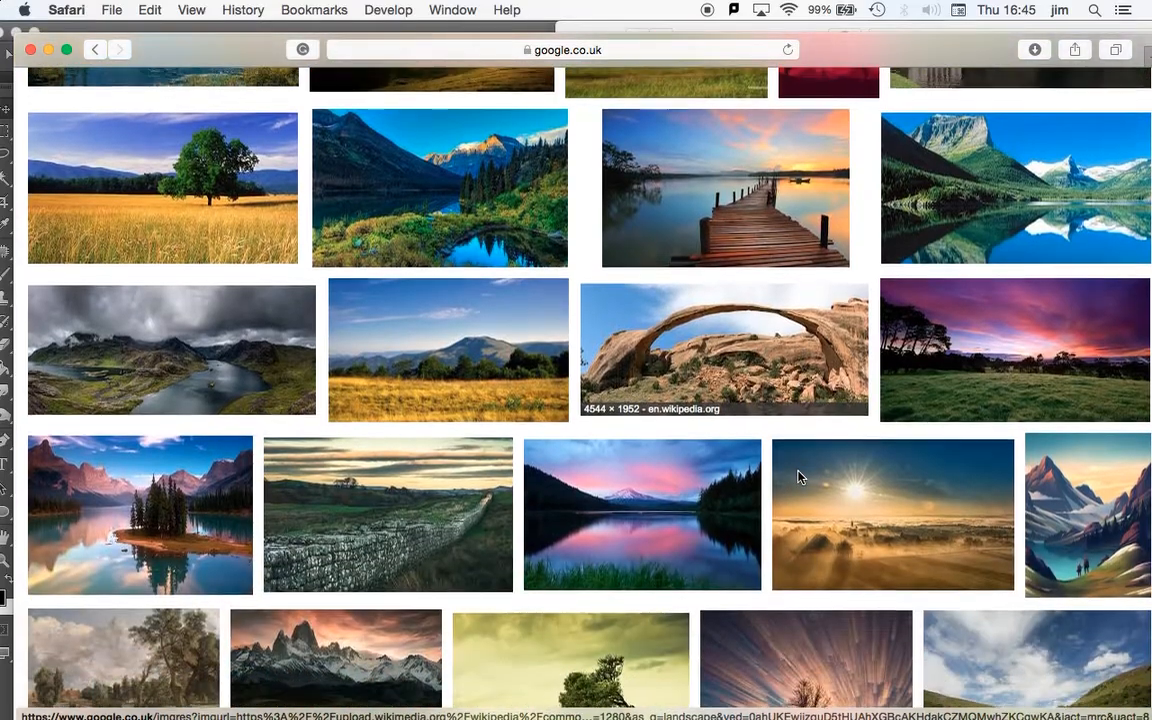
{"action": "scroll", "coordinate": [800, 478], "scroll_direction": "down", "scroll_amount": 7}
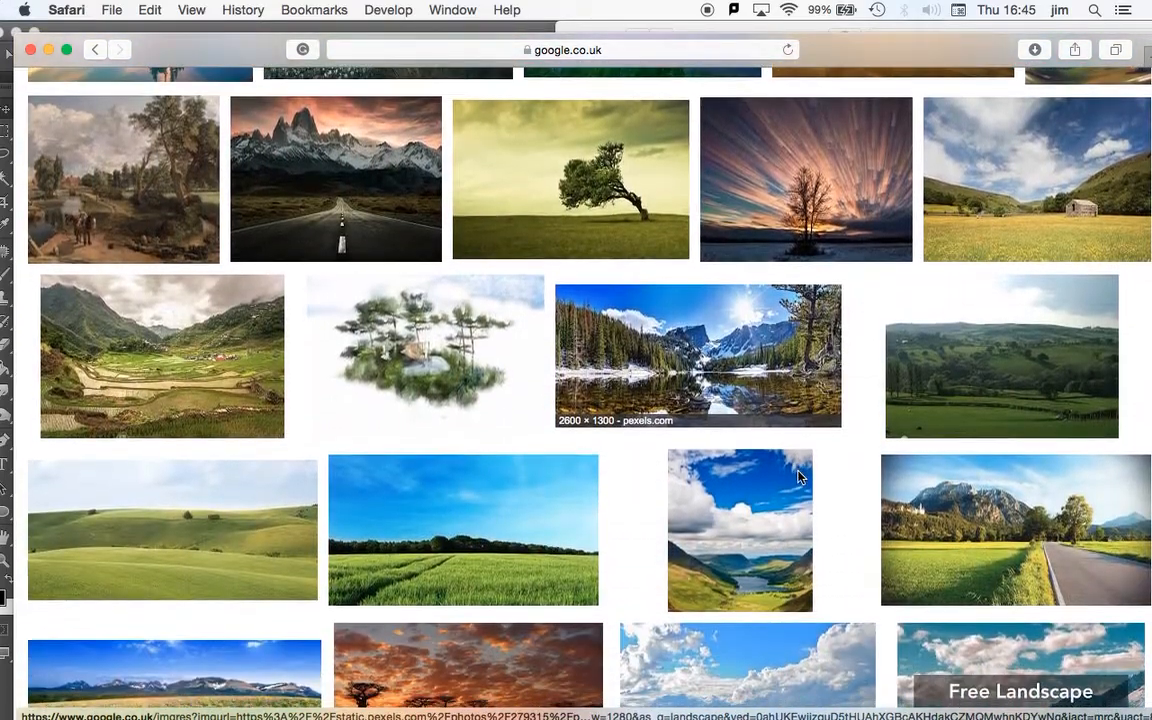
{"action": "scroll", "coordinate": [800, 478], "scroll_direction": "down", "scroll_amount": 6}
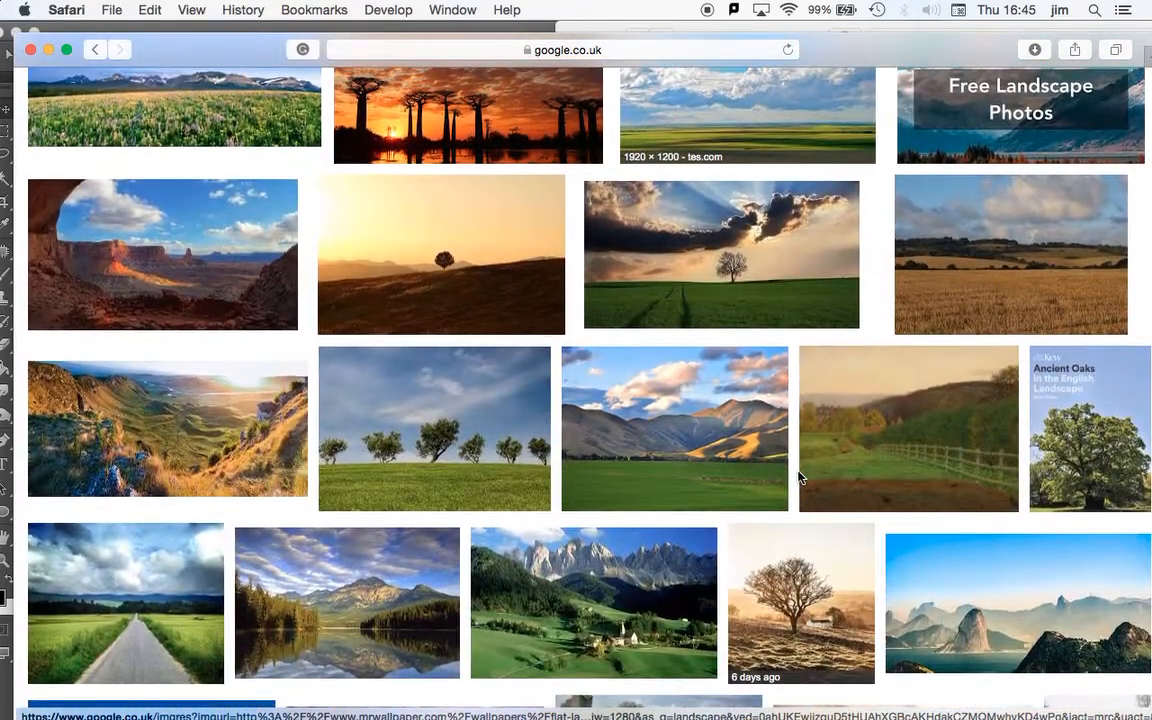
{"action": "scroll", "coordinate": [800, 478], "scroll_direction": "down", "scroll_amount": 12}
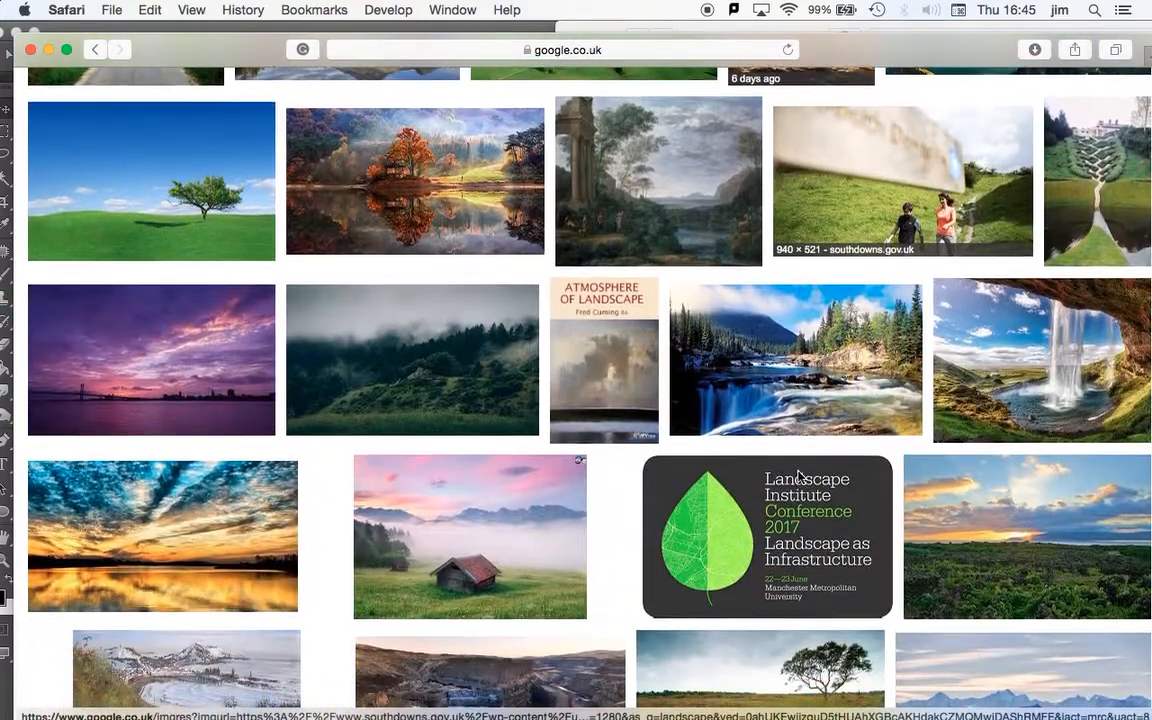
{"action": "scroll", "coordinate": [800, 478], "scroll_direction": "down", "scroll_amount": 1}
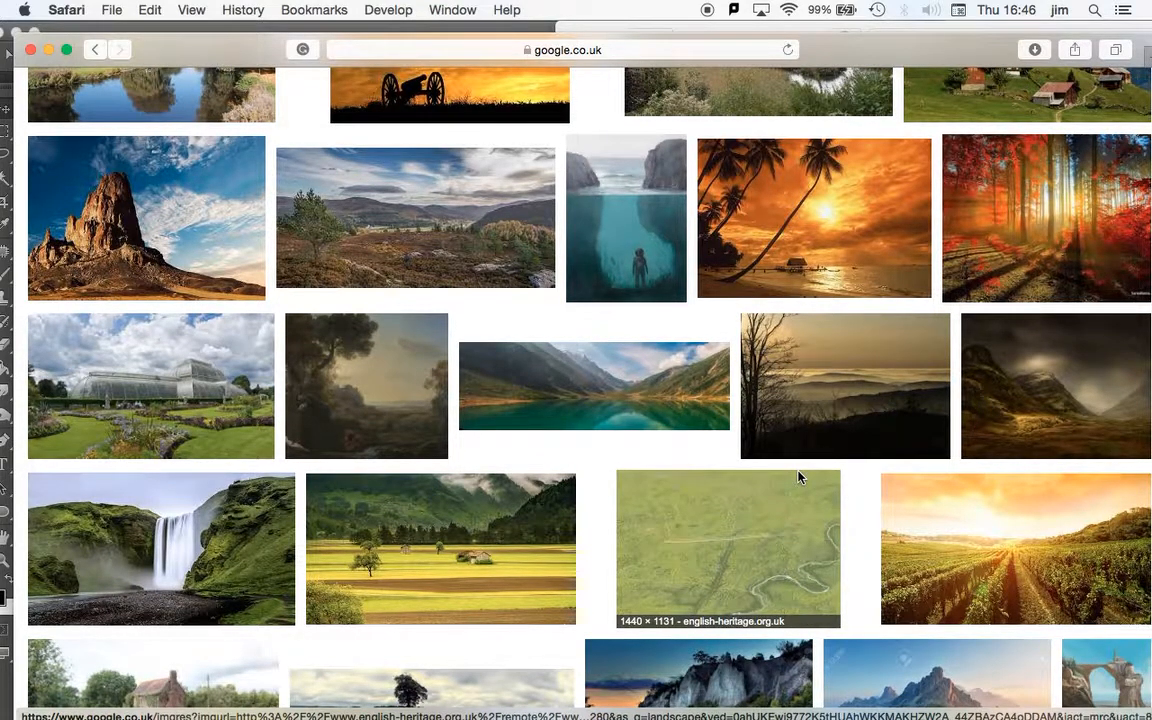
{"action": "scroll", "coordinate": [800, 478], "scroll_direction": "down", "scroll_amount": 10}
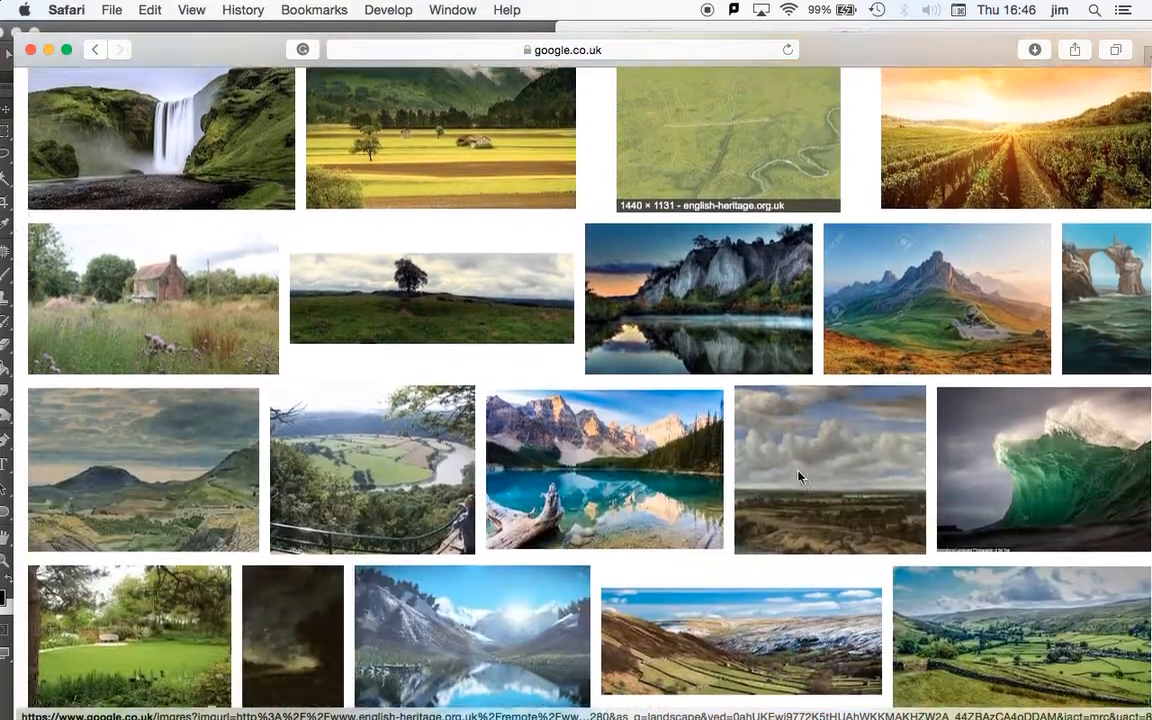
{"action": "scroll", "coordinate": [800, 478], "scroll_direction": "down", "scroll_amount": 2}
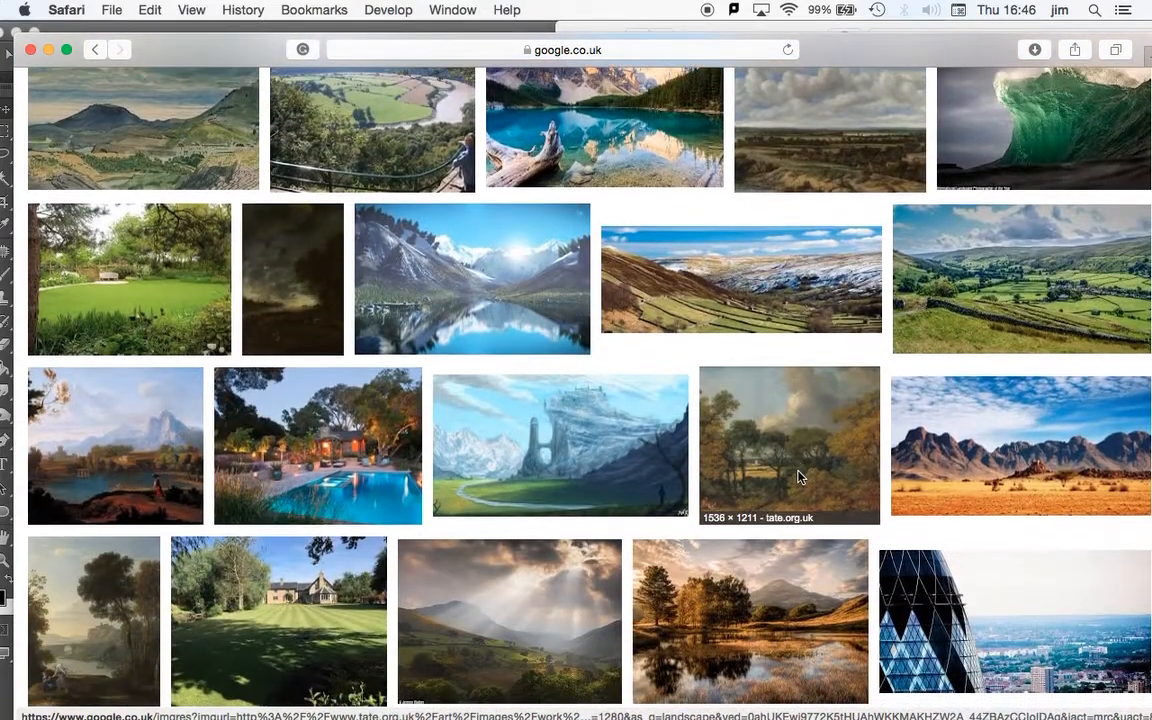
From the desert mountain photo's related images, view the 1300 × 600 "Mountain Sustainability – UIAA" picture at full size and open it in Photoshop
{"action": "left_click", "coordinate": [1055, 423]}
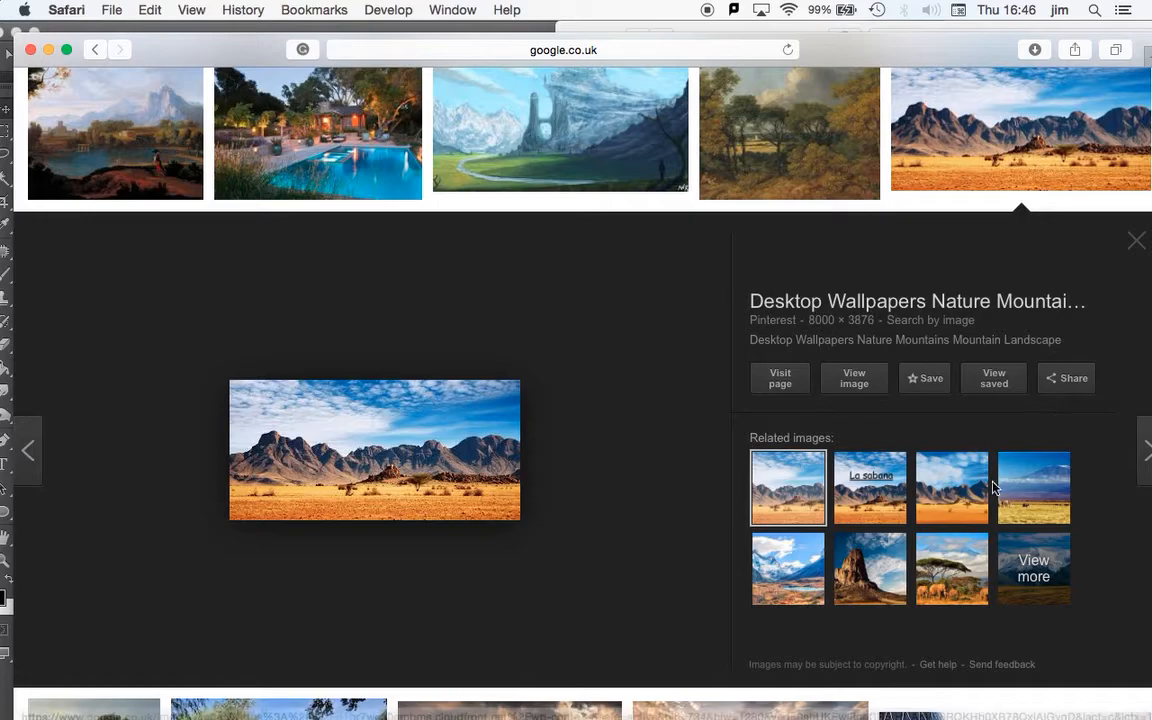
{"action": "left_click", "coordinate": [925, 495]}
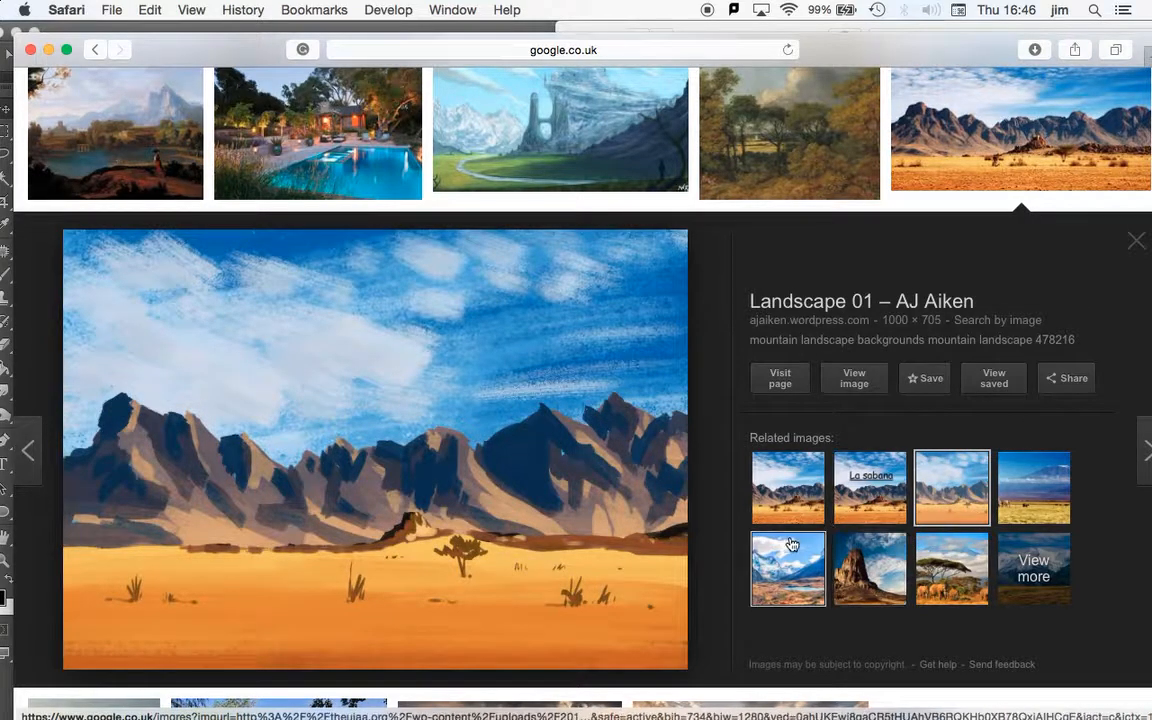
{"action": "left_click", "coordinate": [793, 547]}
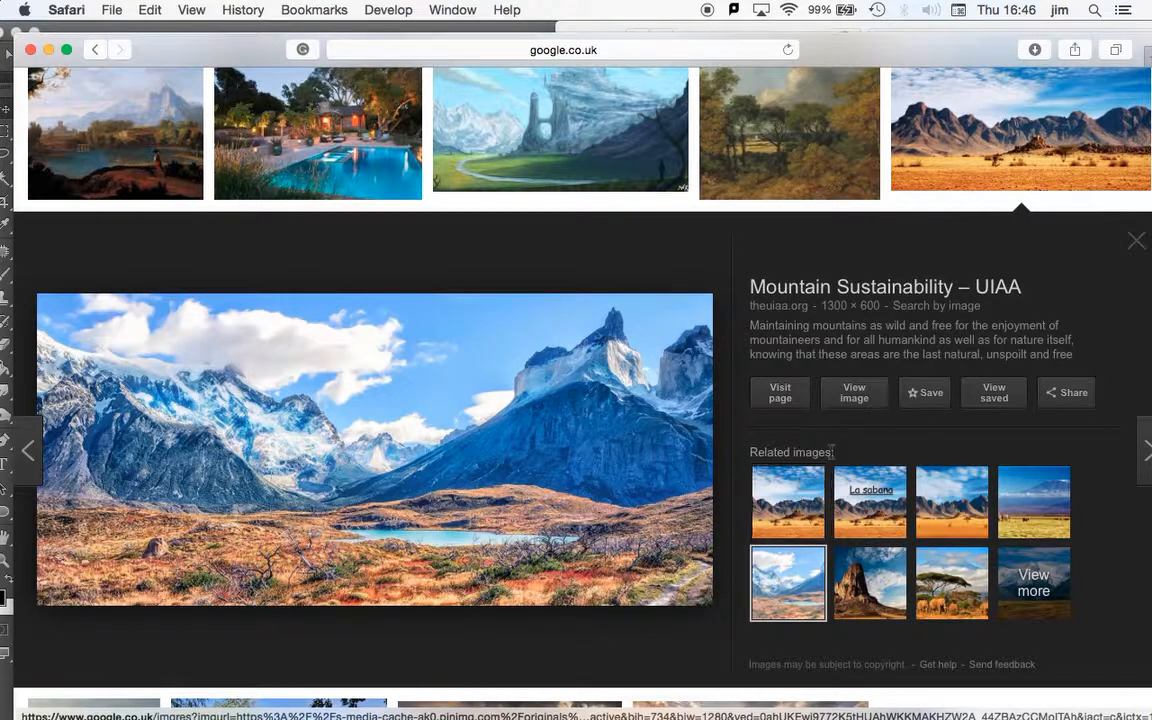
{"action": "left_click", "coordinate": [855, 394]}
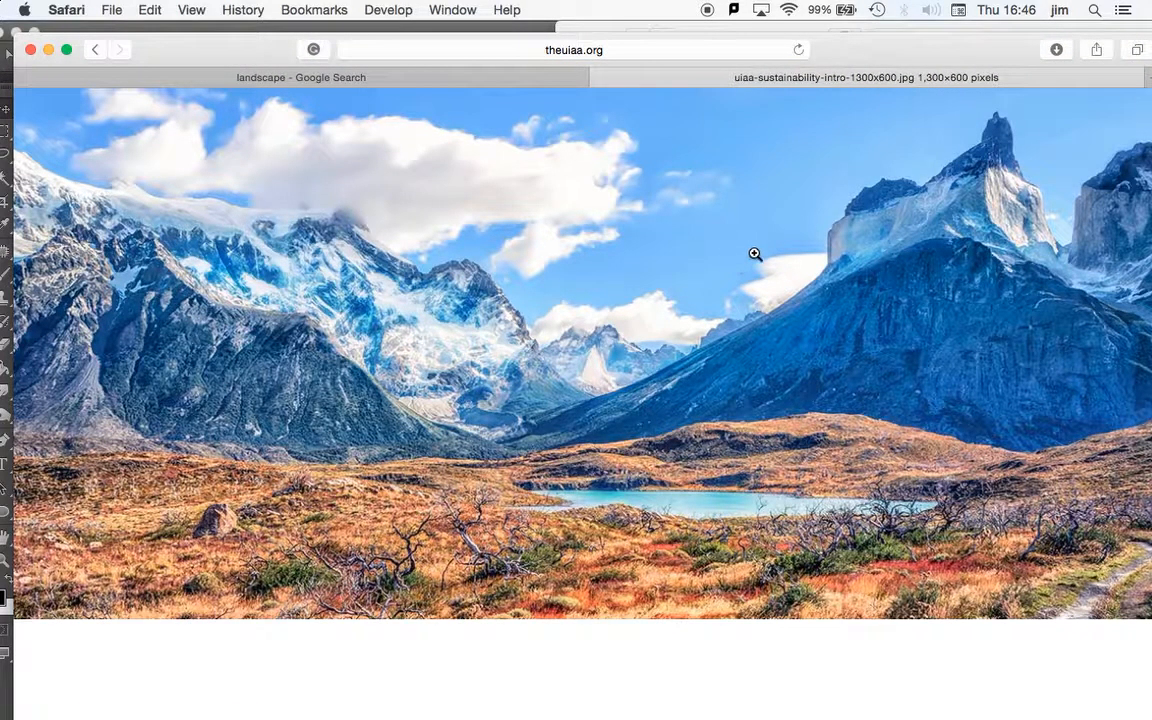
{"action": "left_click_drag", "start_coordinate": [755, 254], "coordinate": [183, 697]}
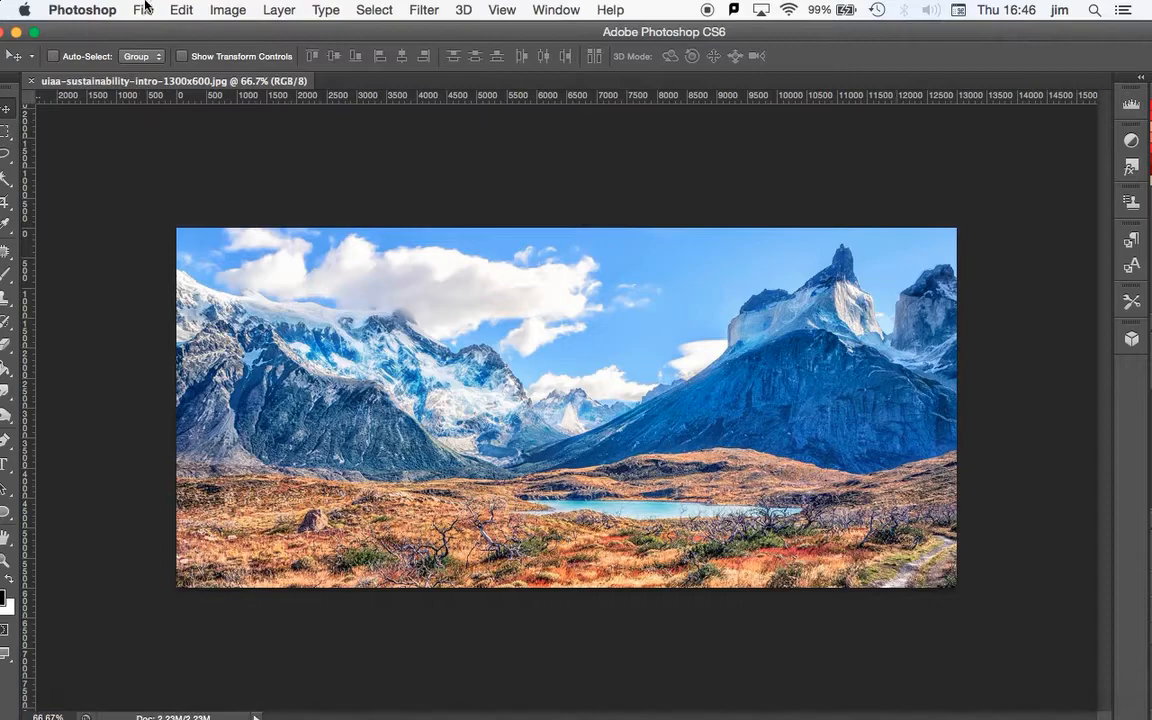
Save the mountain photo to the Desktop as landscape.jpg, in JPEG format at Medium quality 6
{"action": "left_click", "coordinate": [144, 10]}
{"action": "left_click", "coordinate": [200, 219]}
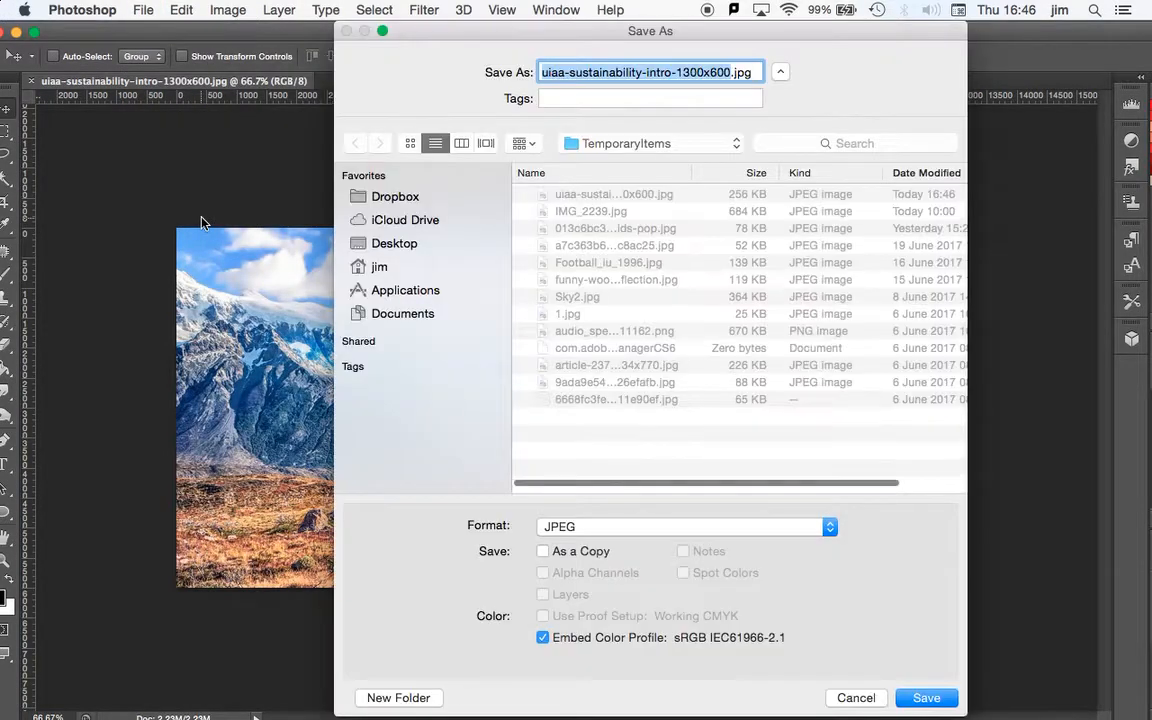
{"action": "key", "text": "BackSpace"}
{"action": "type", "text": "landscape"}
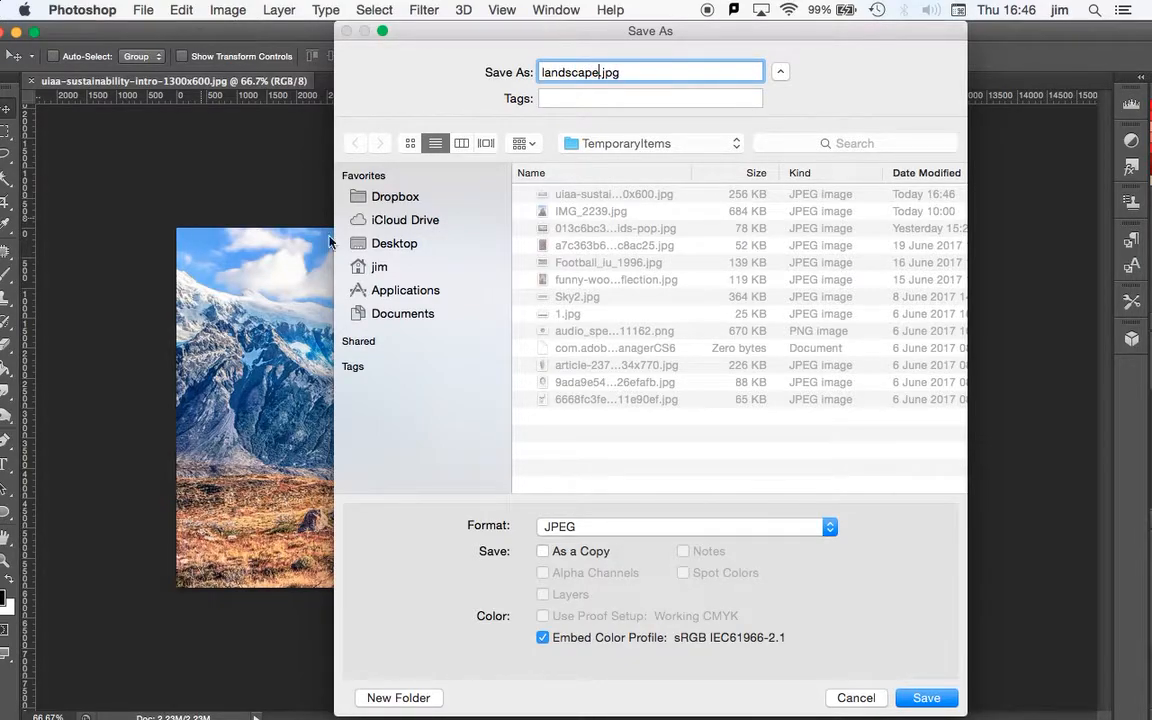
{"action": "left_click", "coordinate": [384, 246]}
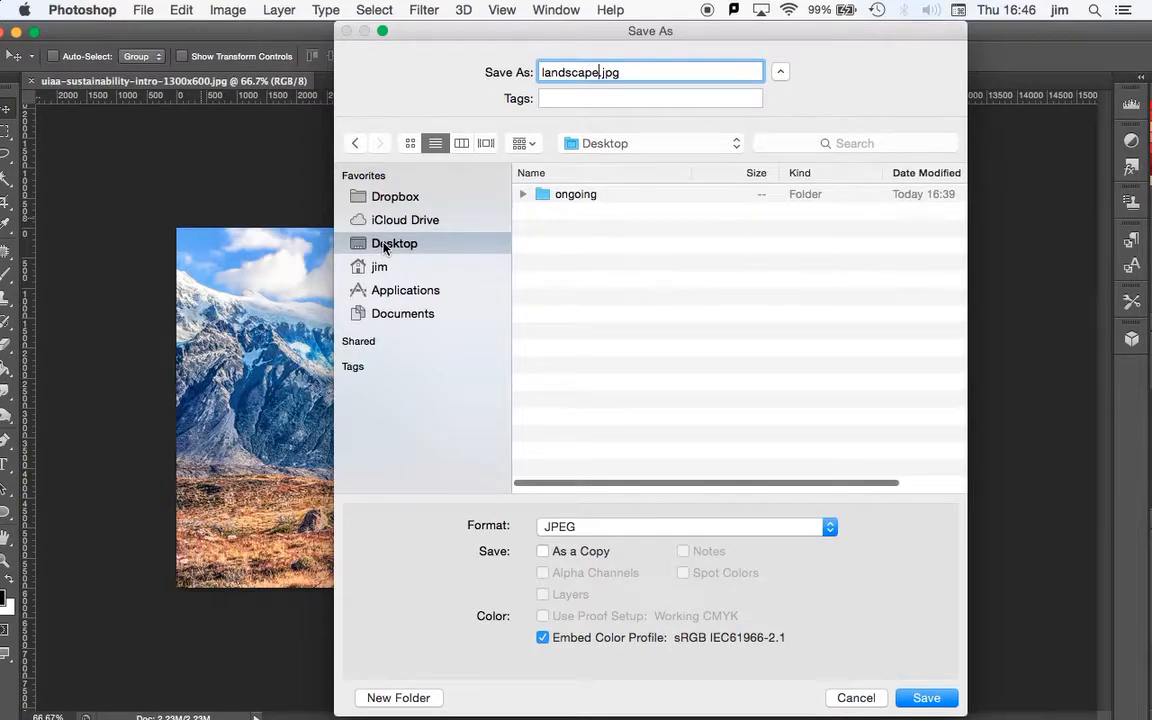
{"action": "key", "text": "Return"}
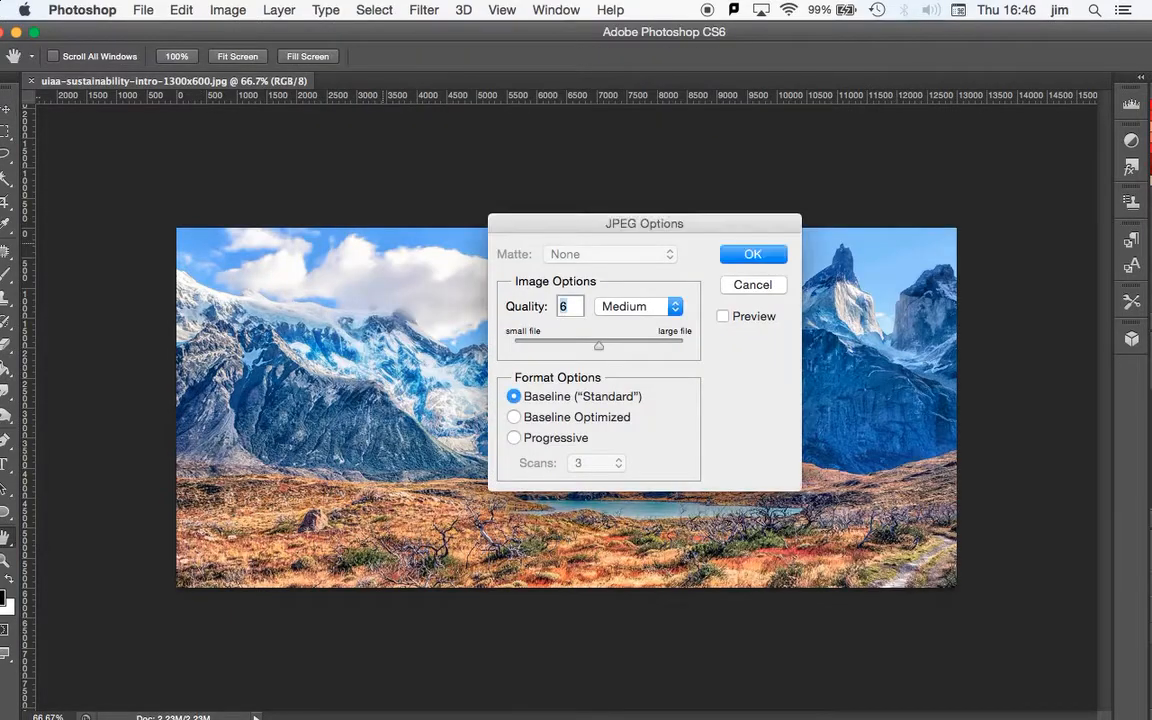
{"action": "left_click", "coordinate": [753, 255]}
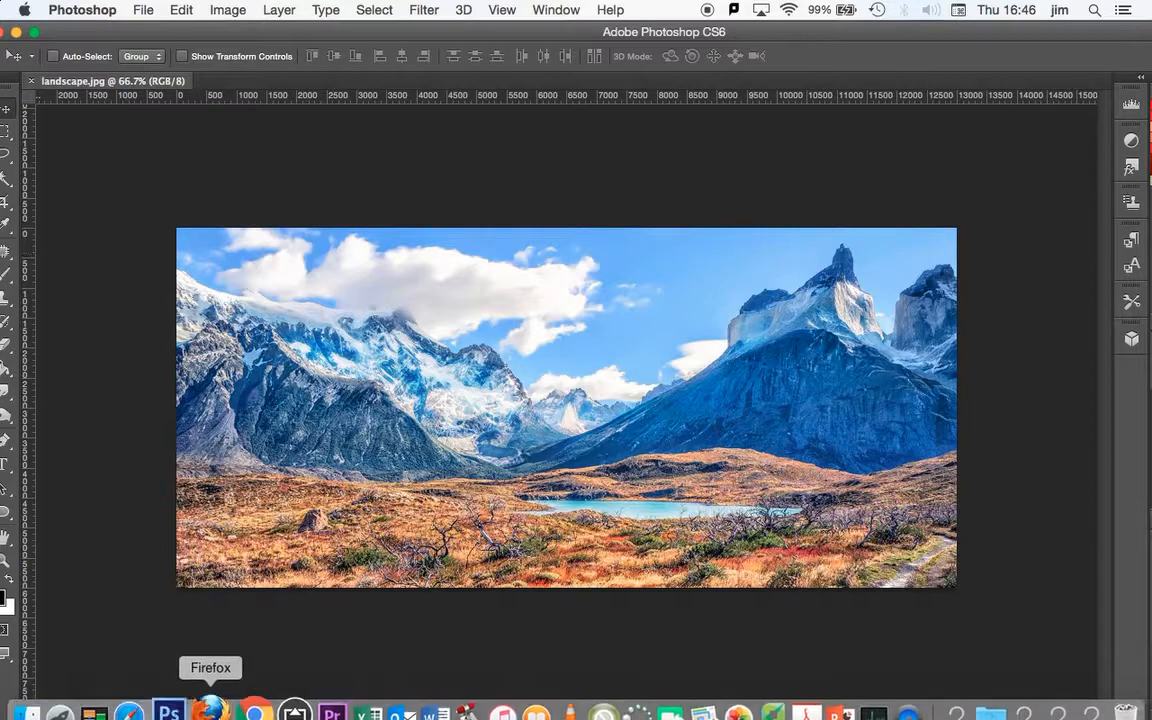
Switch to Safari, return to Google's Advanced Image Search form and replace the required words with "apple"
{"action": "left_click", "coordinate": [150, 700]}
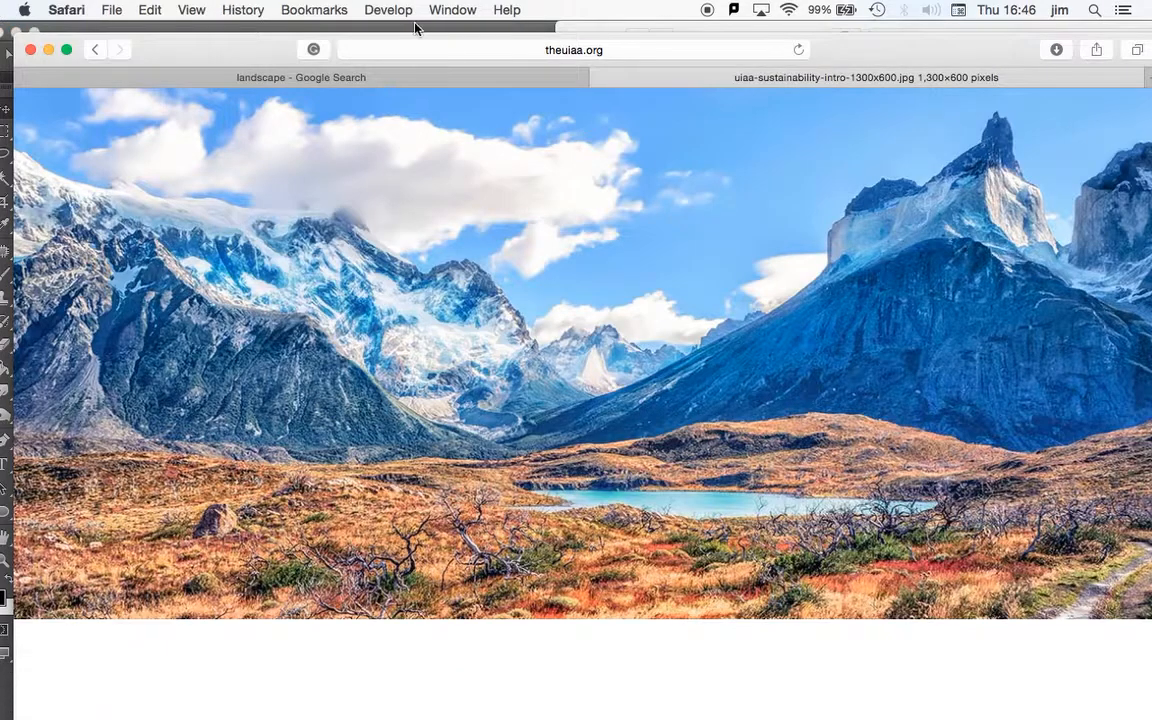
{"action": "left_click", "coordinate": [402, 78]}
{"action": "scroll", "coordinate": [555, 137], "scroll_direction": "up", "scroll_amount": 10}
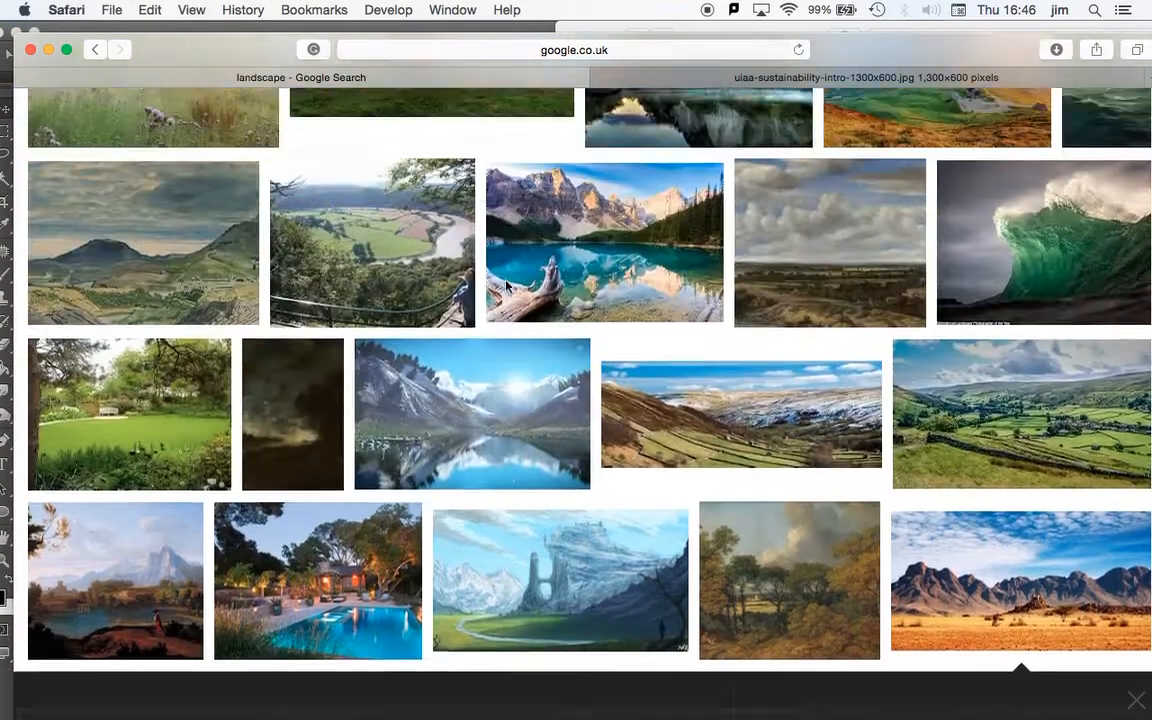
{"action": "left_click", "coordinate": [95, 50]}
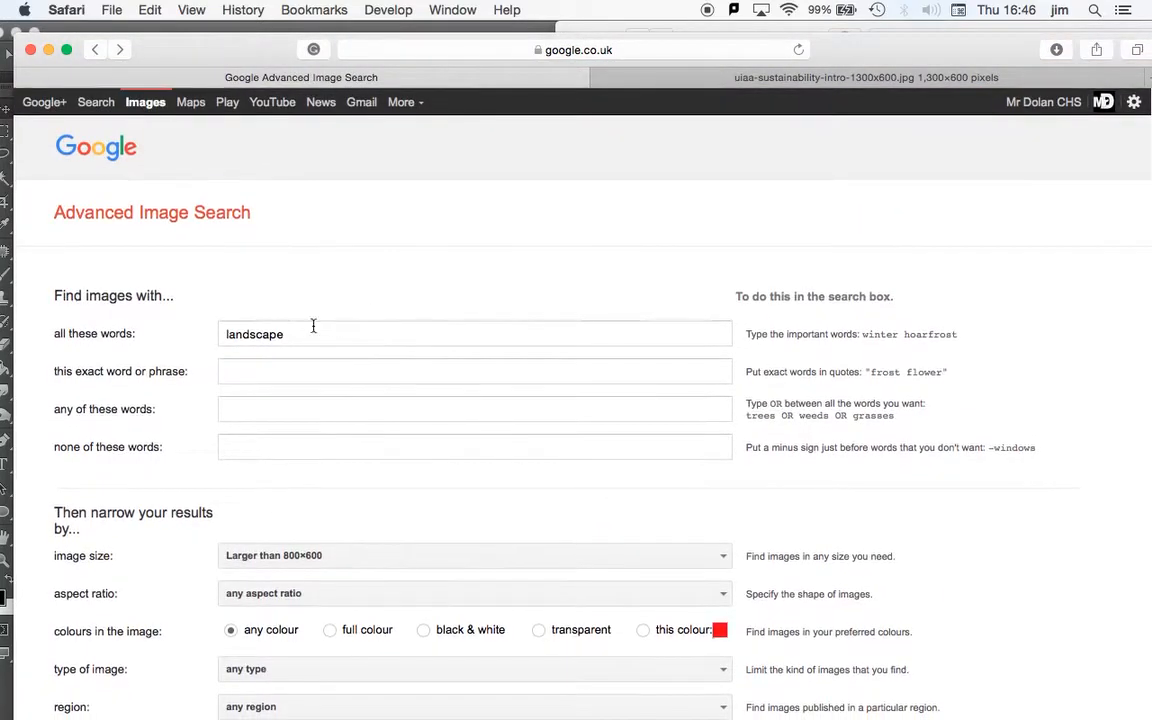
{"action": "left_click_drag", "start_coordinate": [298, 329], "coordinate": [190, 327]}
{"action": "key", "text": "BackSpace"}
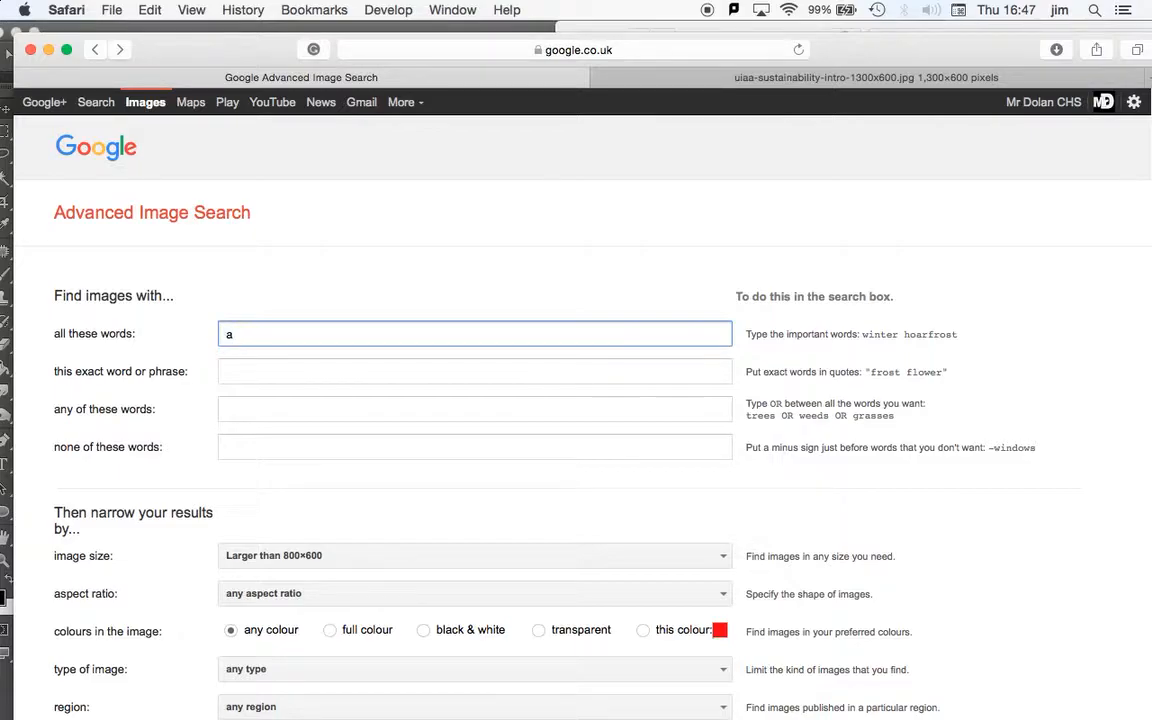
Restrict the file type to PNG files and run the advanced image search
{"action": "scroll", "coordinate": [285, 505], "scroll_direction": "down", "scroll_amount": 8}
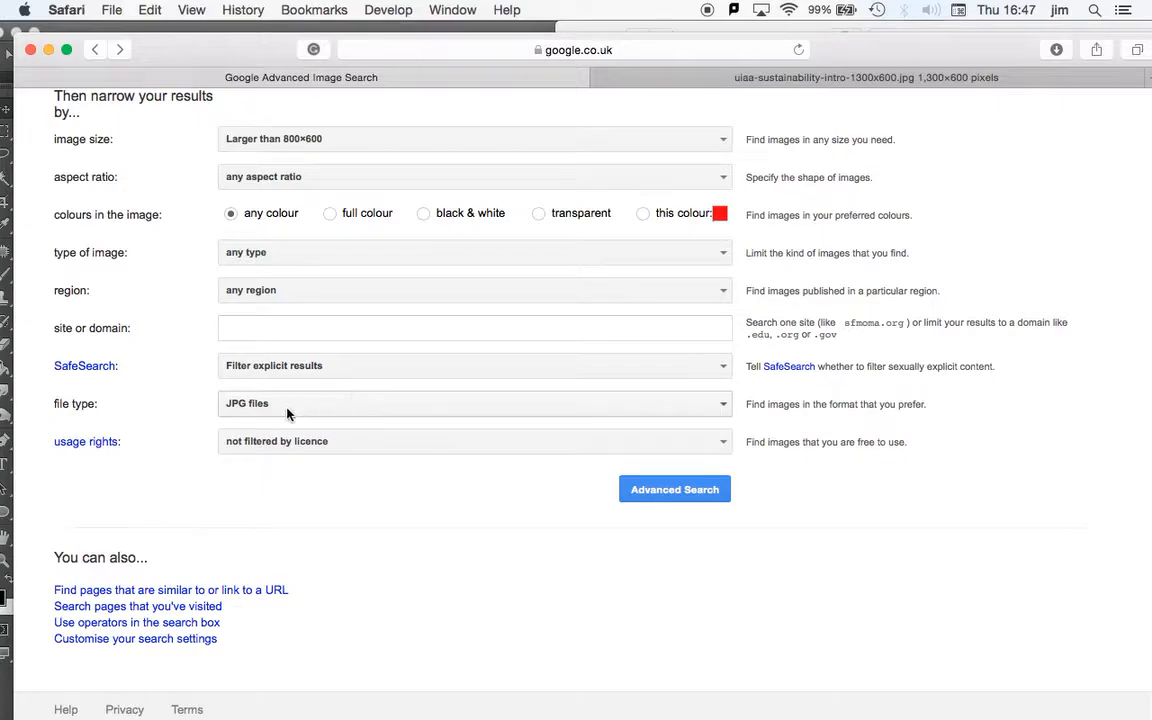
{"action": "left_click", "coordinate": [723, 404]}
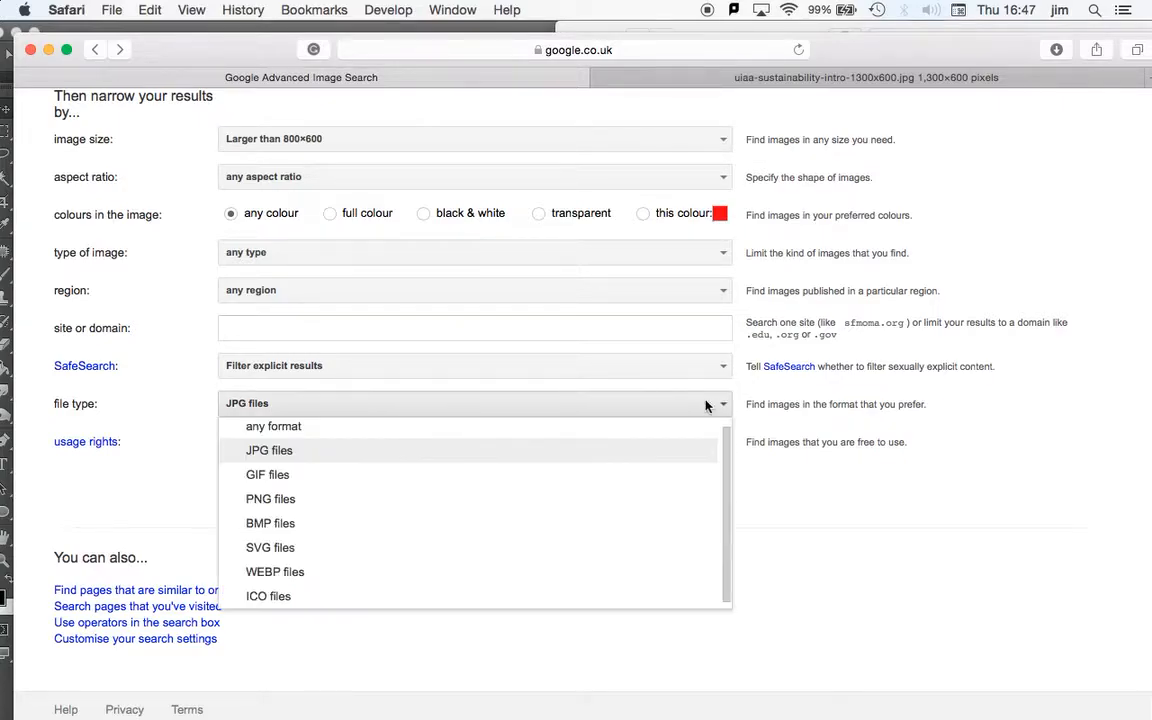
{"action": "left_click", "coordinate": [450, 514]}
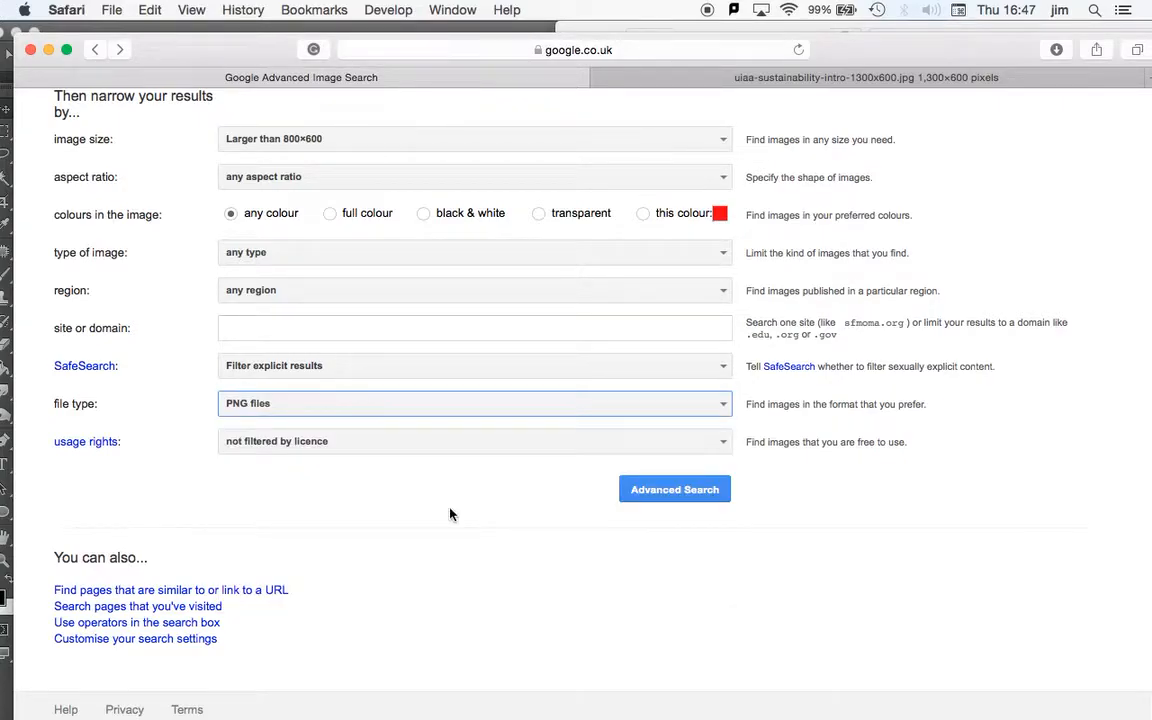
{"action": "left_click", "coordinate": [663, 496]}
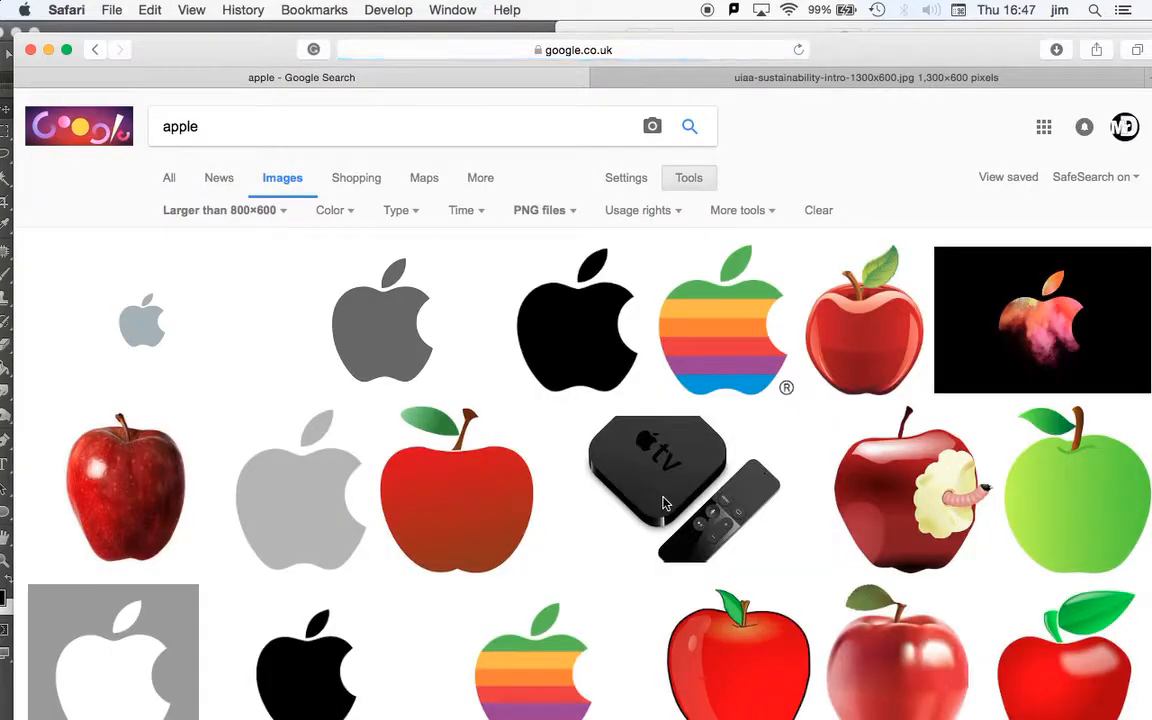
View the 3000 × 2400 realistic red apple PNG from Pngimg at full size and open it in Photoshop
{"action": "scroll", "coordinate": [269, 481], "scroll_direction": "down", "scroll_amount": 2}
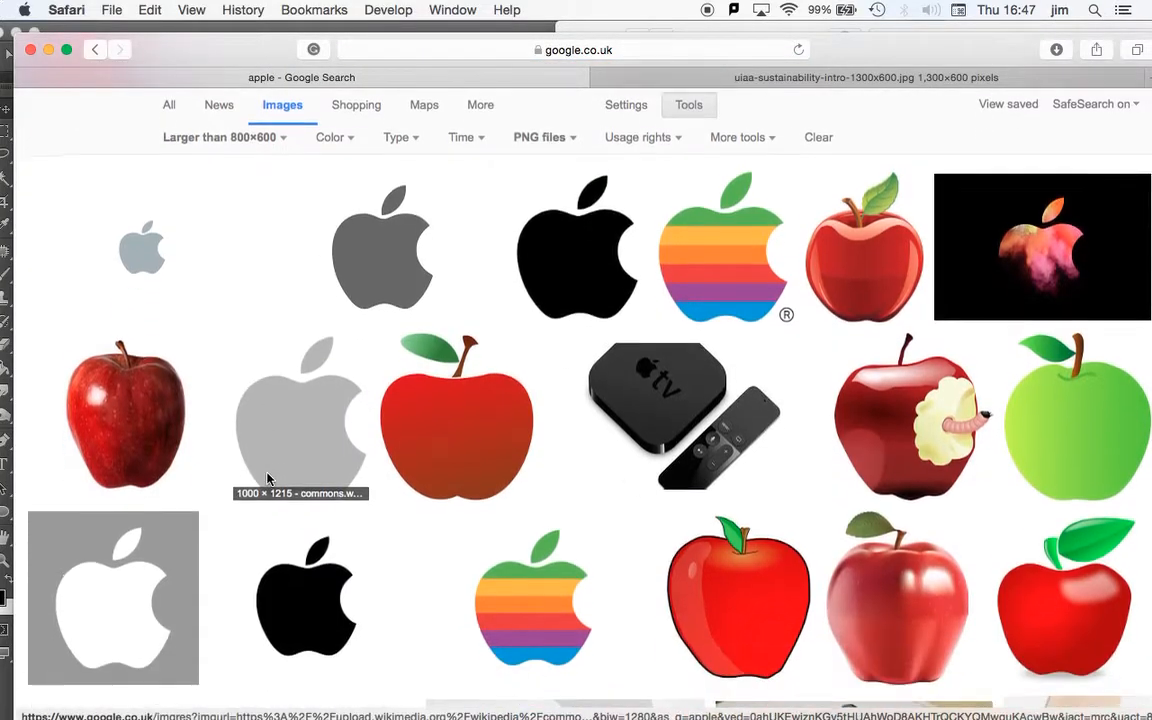
{"action": "left_click", "coordinate": [105, 441]}
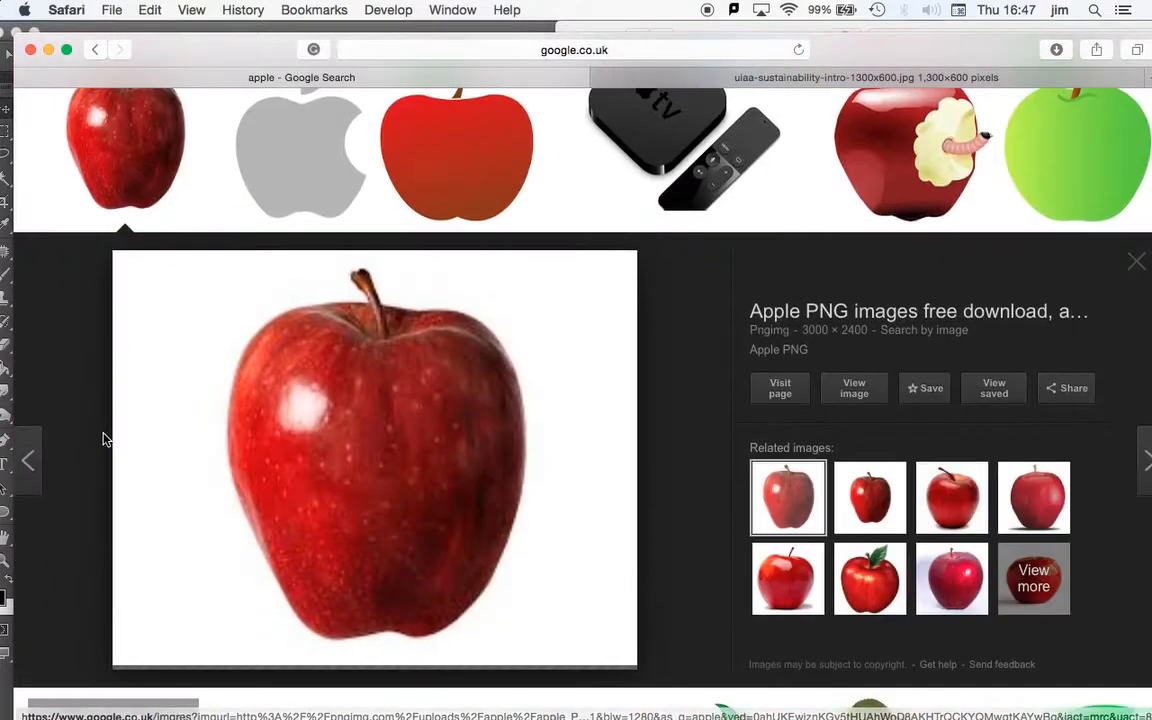
{"action": "left_click", "coordinate": [869, 392]}
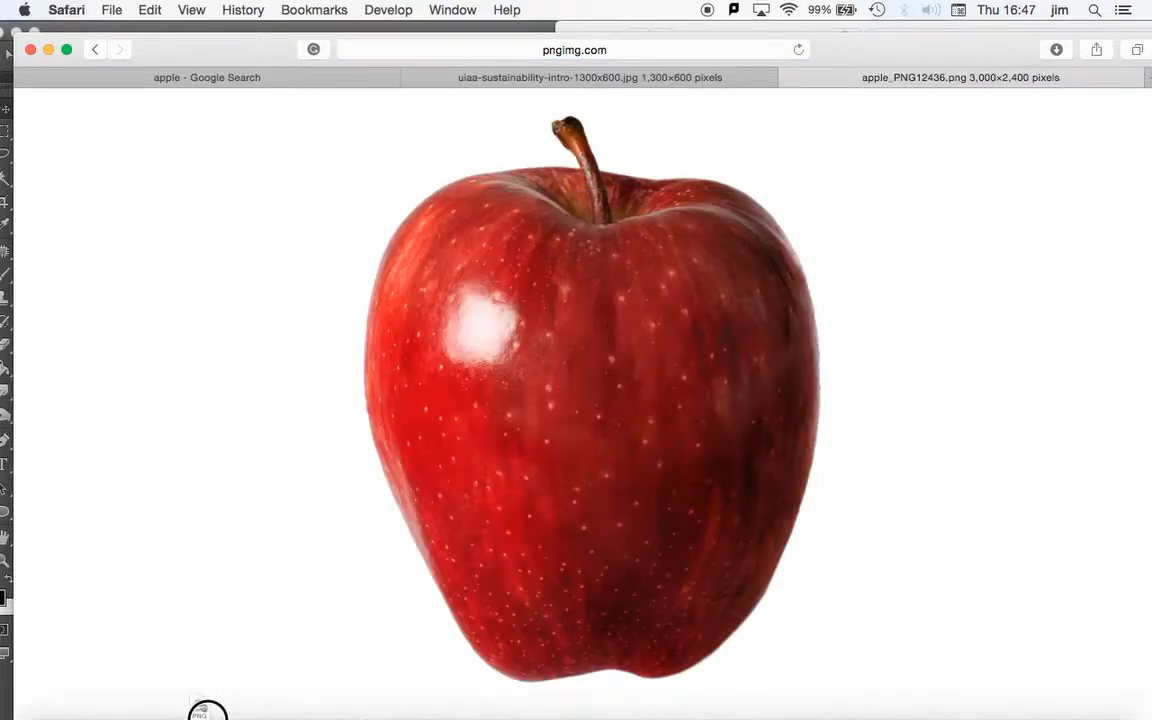
{"action": "left_click", "coordinate": [179, 700]}
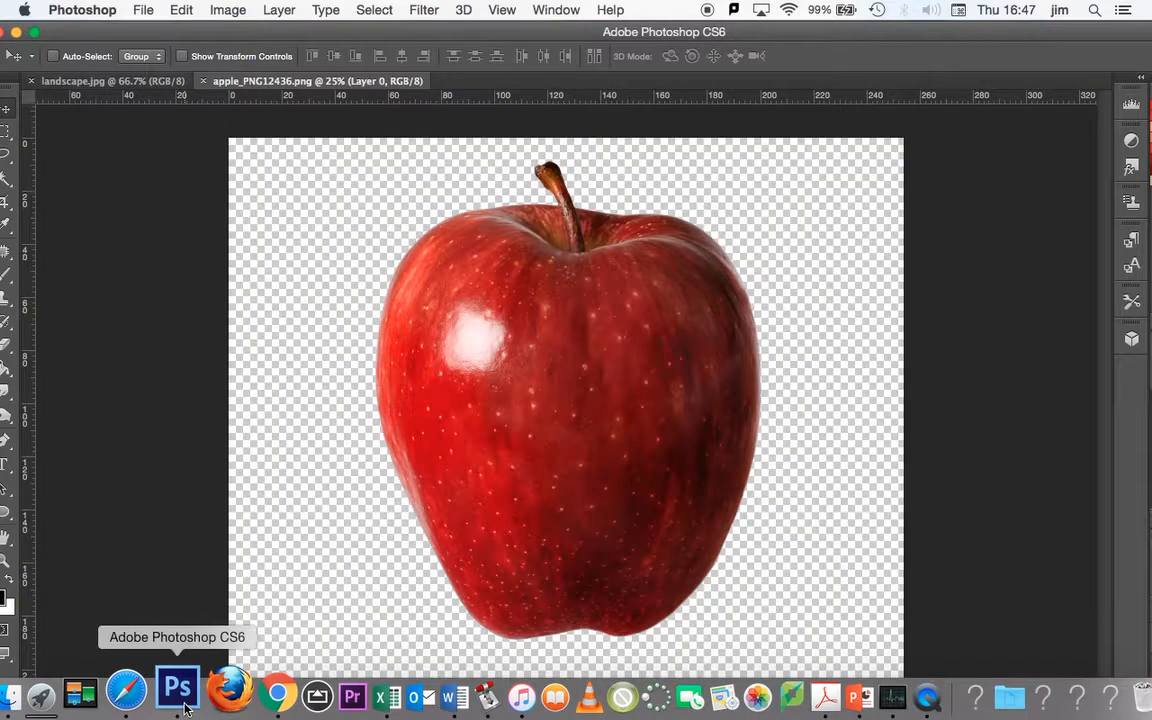
Tile the landscape and apple documents vertically, side by side, and shift the application window so the whole toolbox is in view
{"action": "left_click", "coordinate": [128, 80]}
{"action": "left_click", "coordinate": [212, 80]}
{"action": "left_click", "coordinate": [147, 82]}
{"action": "left_click", "coordinate": [219, 82]}
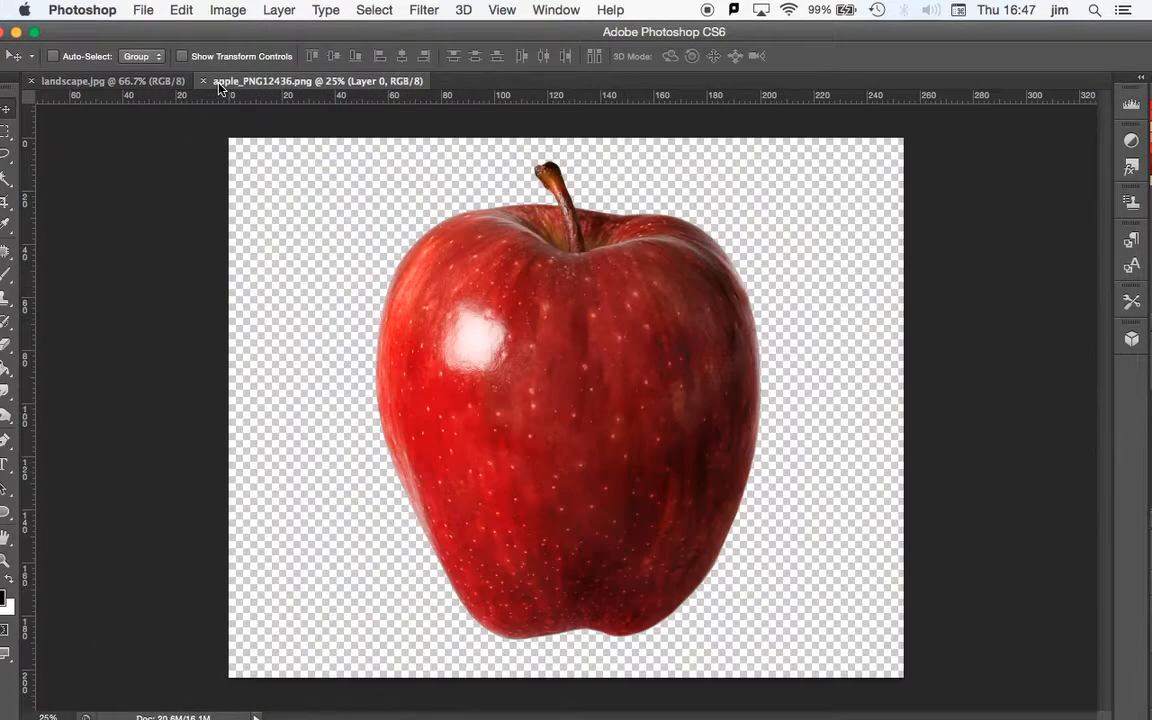
{"action": "left_click", "coordinate": [160, 82]}
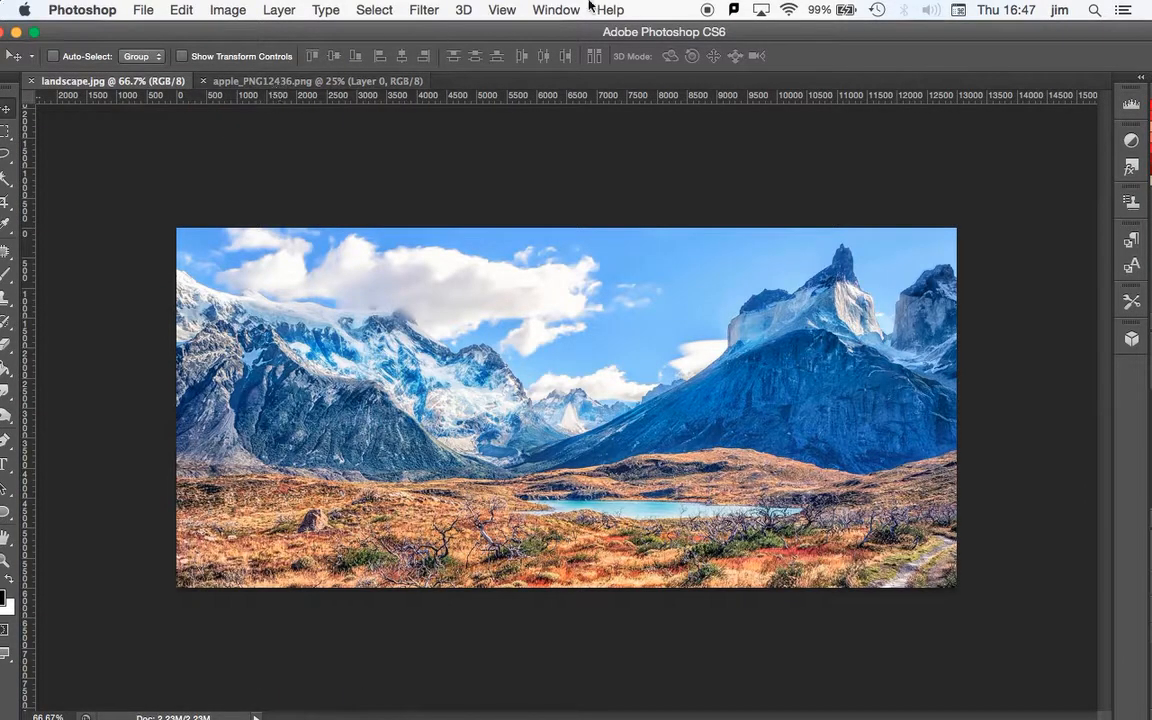
{"action": "left_click", "coordinate": [556, 12]}
{"action": "mouse_move", "coordinate": [570, 31]}
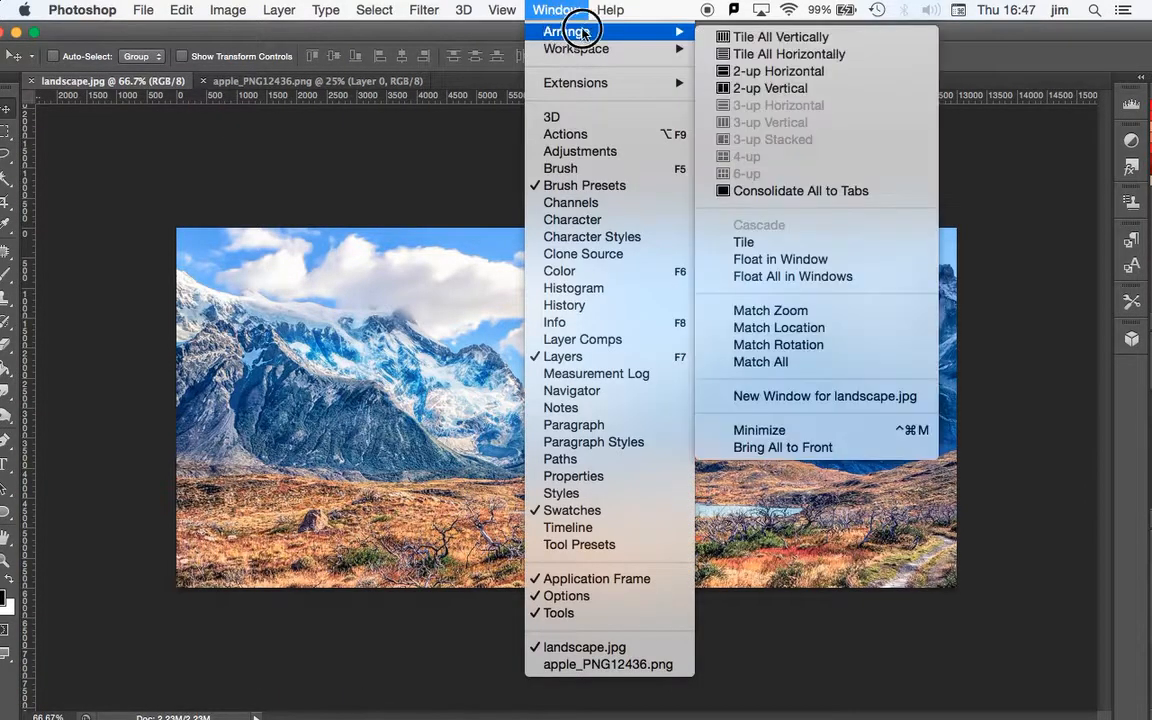
{"action": "left_click", "coordinate": [747, 40]}
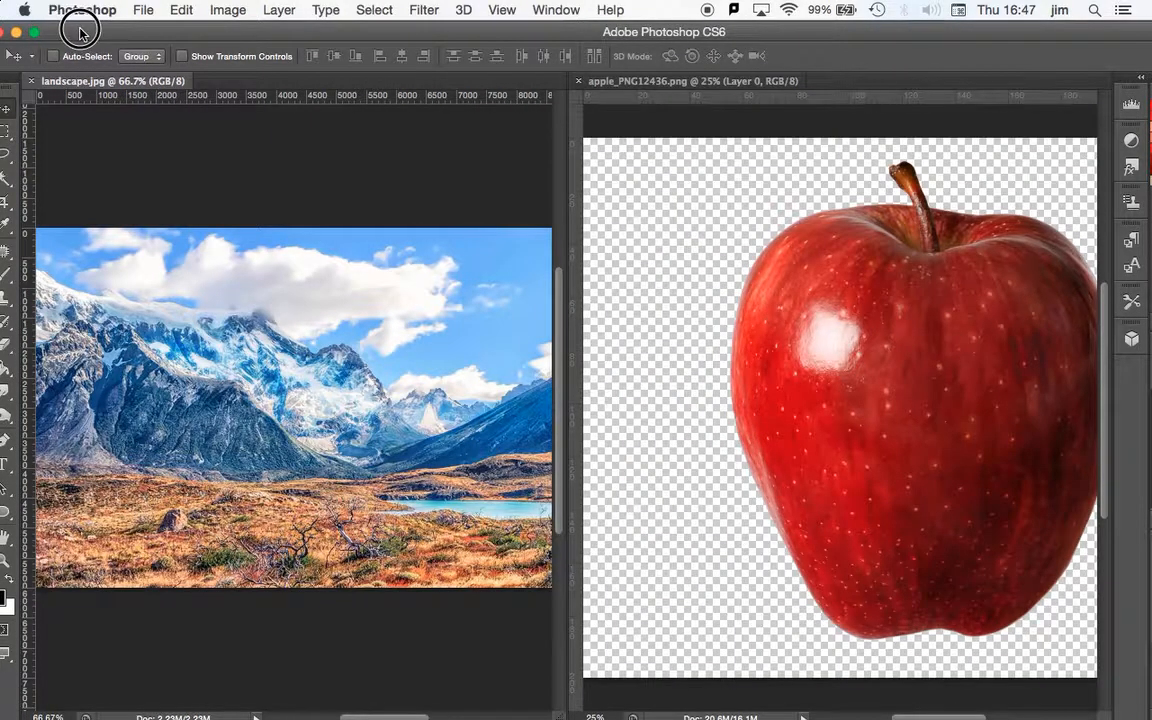
{"action": "left_click_drag", "start_coordinate": [82, 31], "coordinate": [97, 31]}
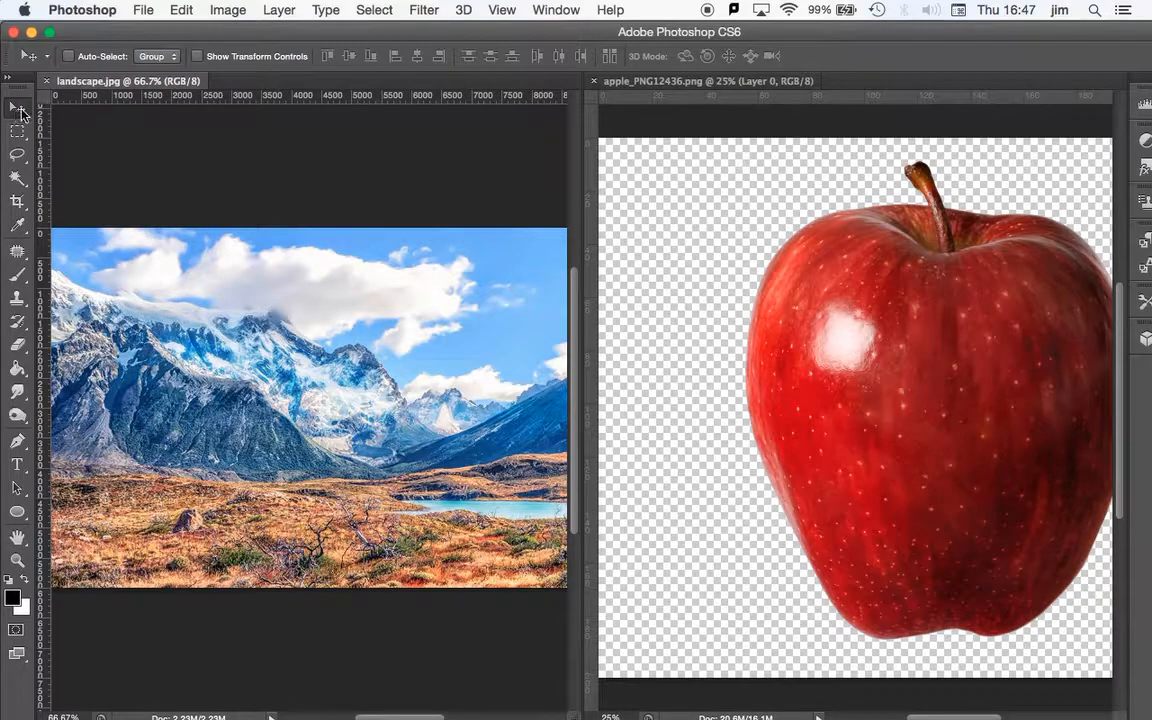
Try placing the full-size apple in the landscape document with the Move tool, and revert the landscape to its Open history state
{"action": "left_click", "coordinate": [856, 342]}
{"action": "left_click_drag", "start_coordinate": [878, 365], "coordinate": [408, 377]}
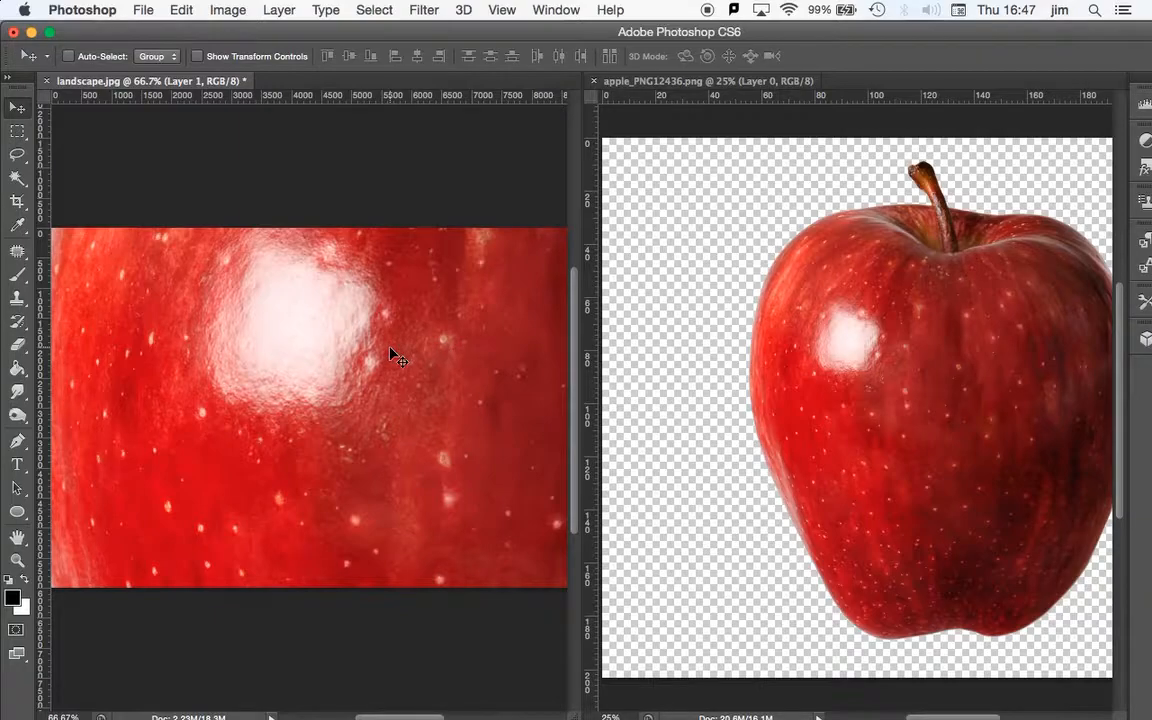
{"action": "left_click", "coordinate": [555, 12]}
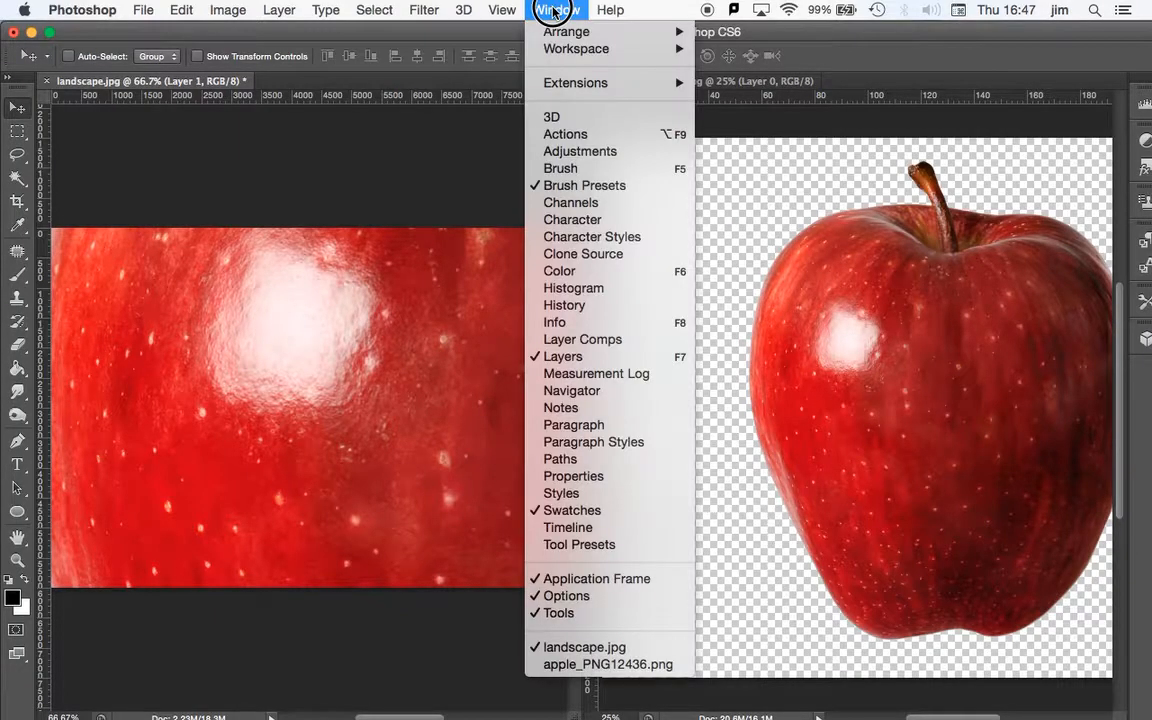
{"action": "left_click", "coordinate": [588, 305]}
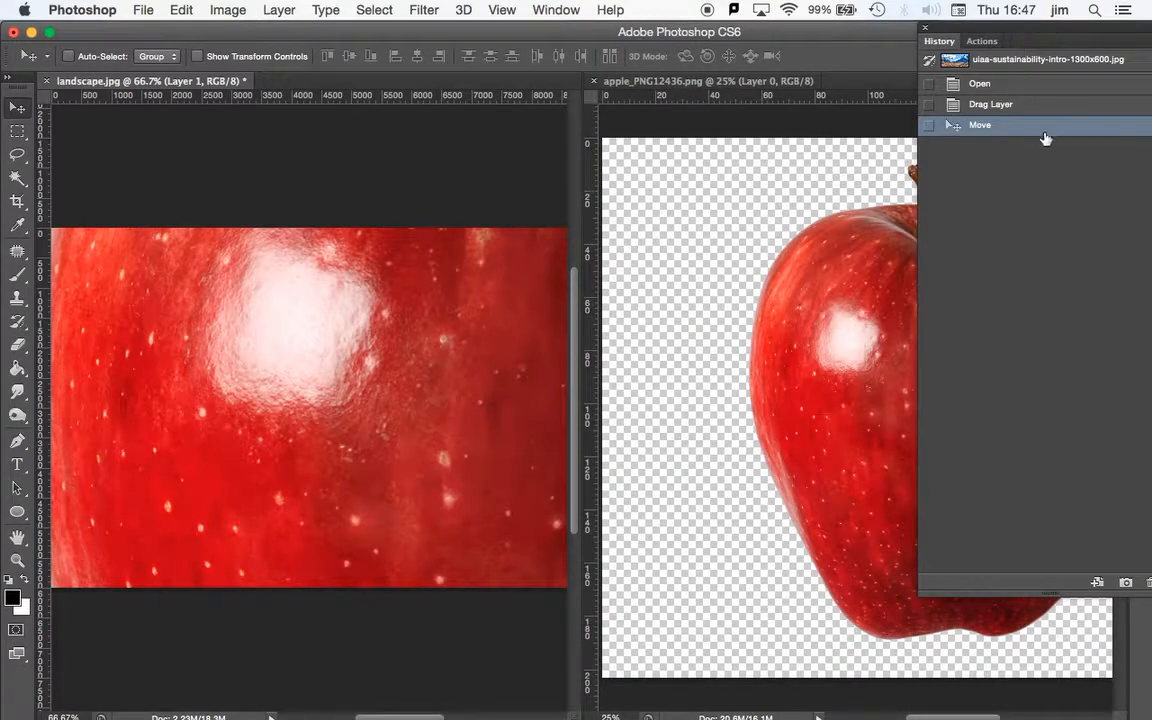
{"action": "left_click", "coordinate": [1047, 106]}
{"action": "left_click", "coordinate": [1032, 85]}
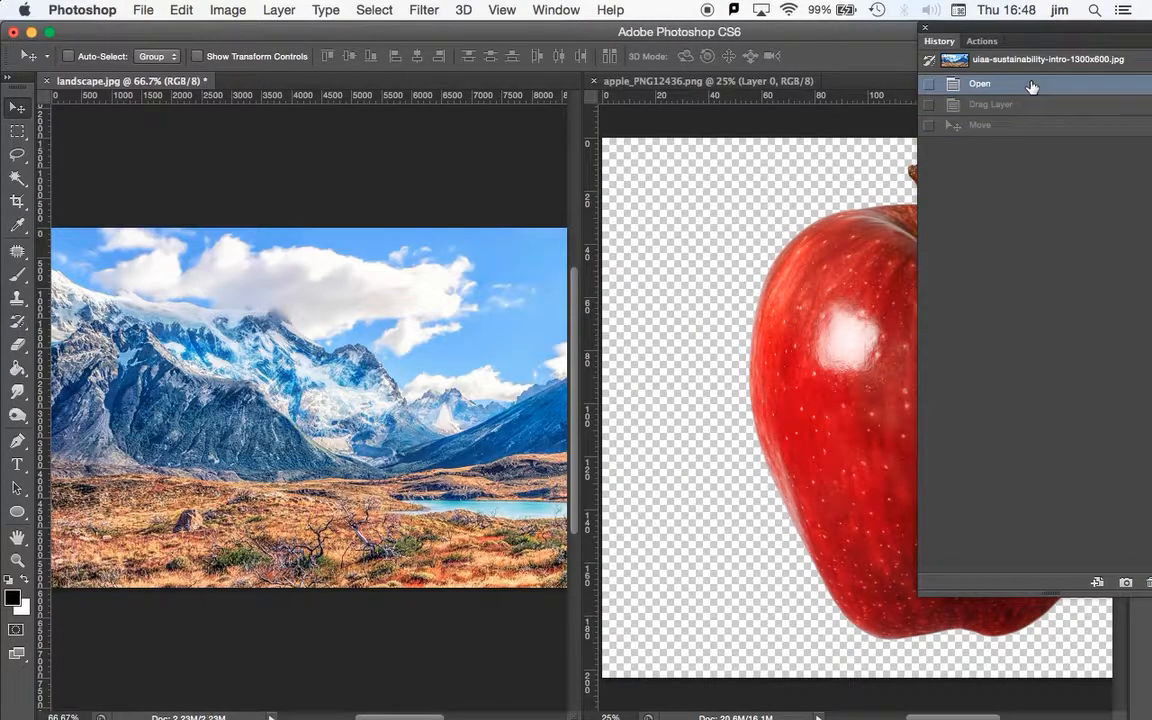
Open the Image Size settings for the apple document and switch the document width units to centimeters
{"action": "left_click", "coordinate": [777, 147]}
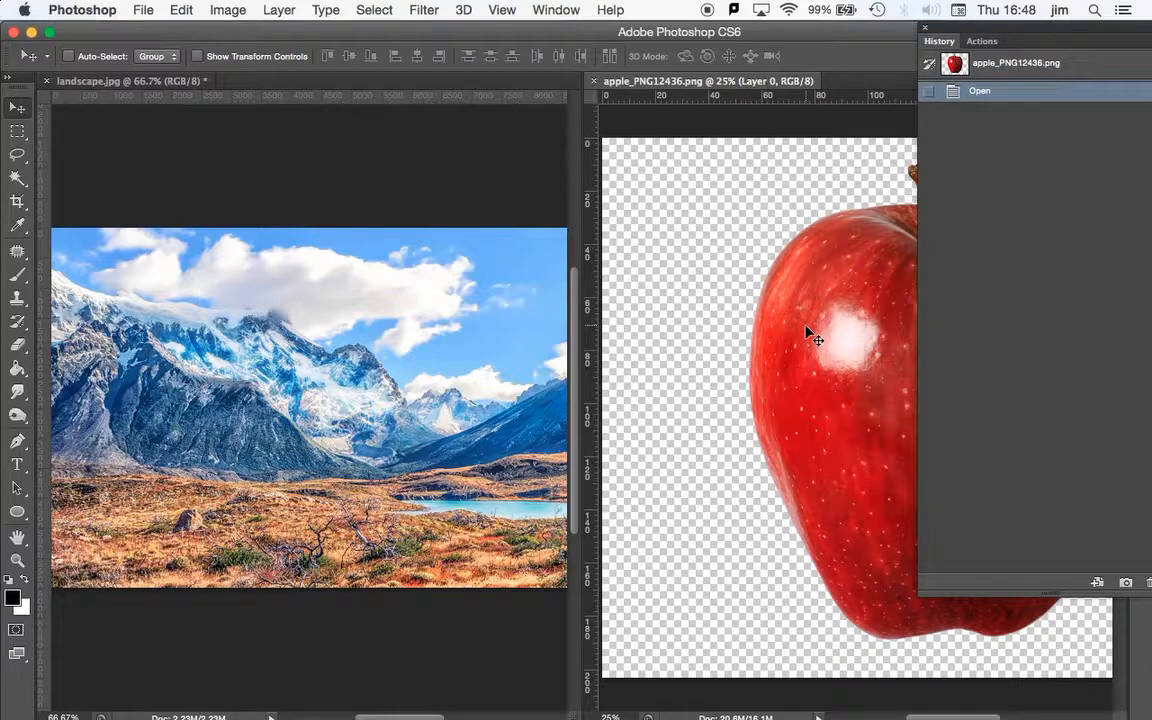
{"action": "left_click", "coordinate": [232, 10]}
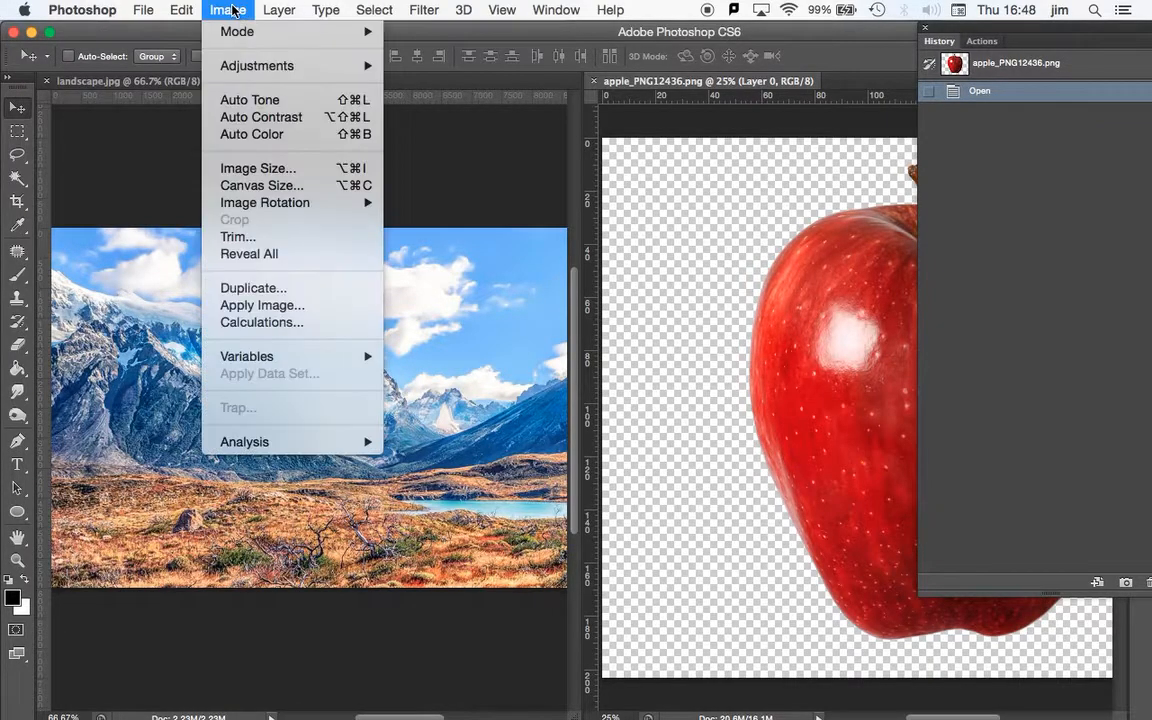
{"action": "left_click", "coordinate": [262, 170]}
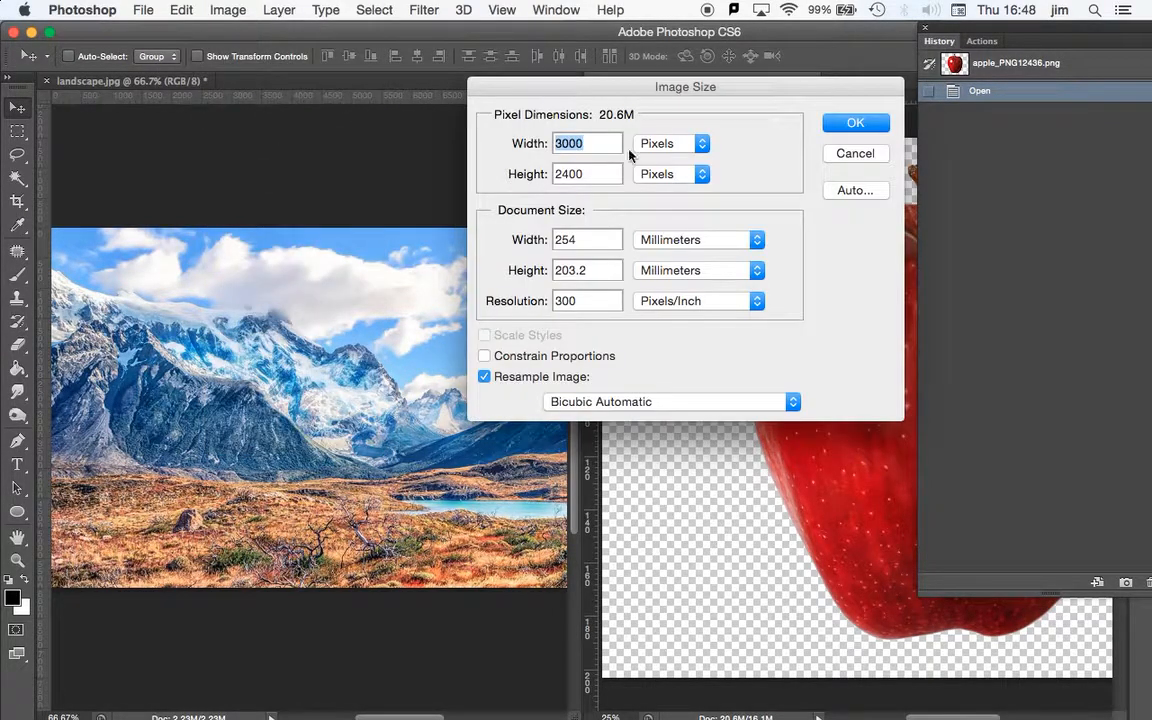
{"action": "left_click", "coordinate": [750, 238]}
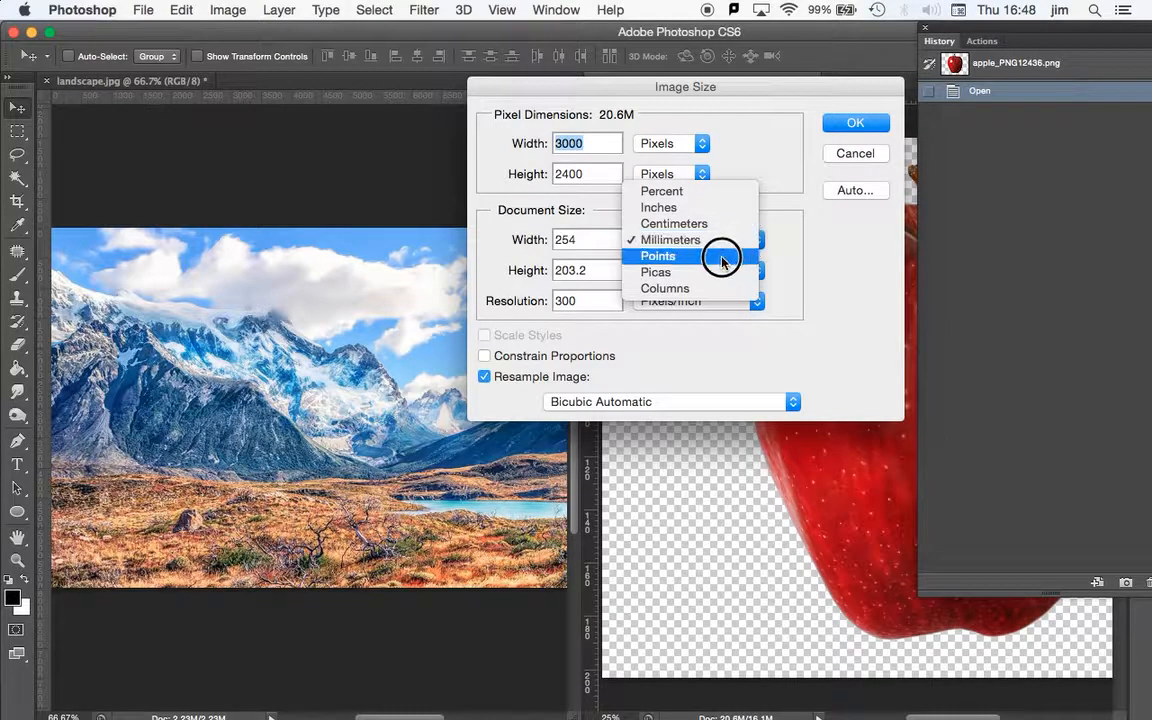
{"action": "left_click", "coordinate": [726, 222]}
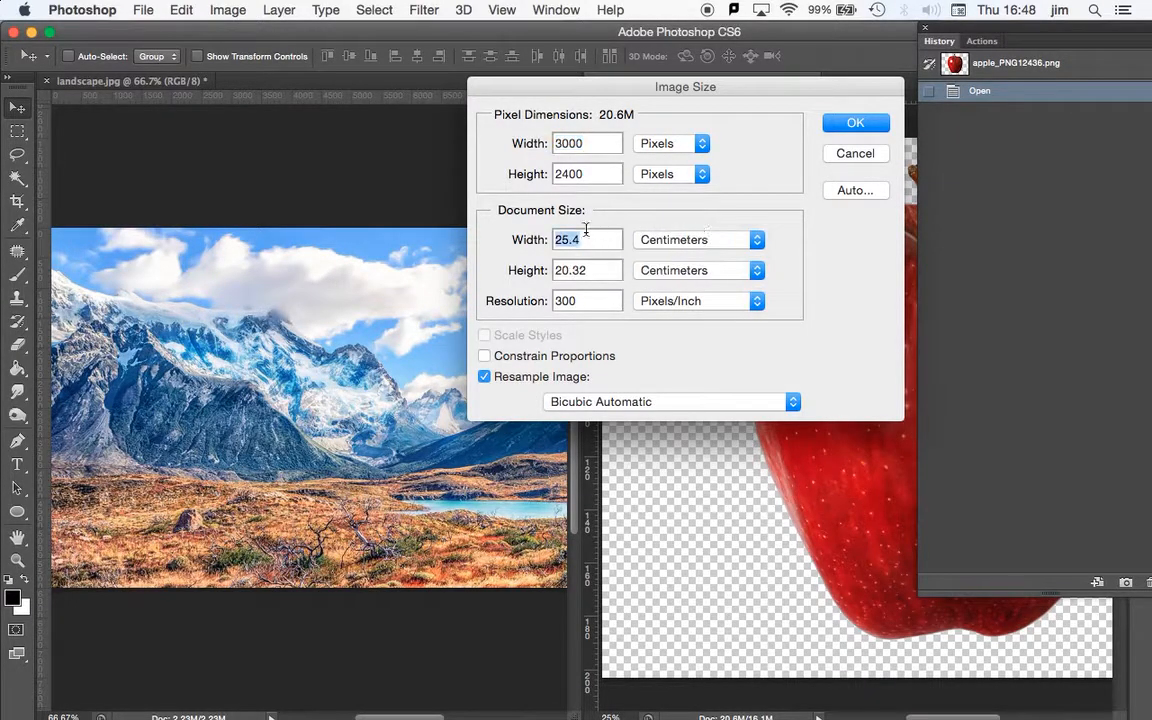
Try a document width of 10 cm for the apple without constraining its proportions
{"action": "key", "text": "BackSpace"}
{"action": "key", "text": "BackSpace"}
{"action": "key", "text": "BackSpace"}
{"action": "key", "text": "BackSpace"}
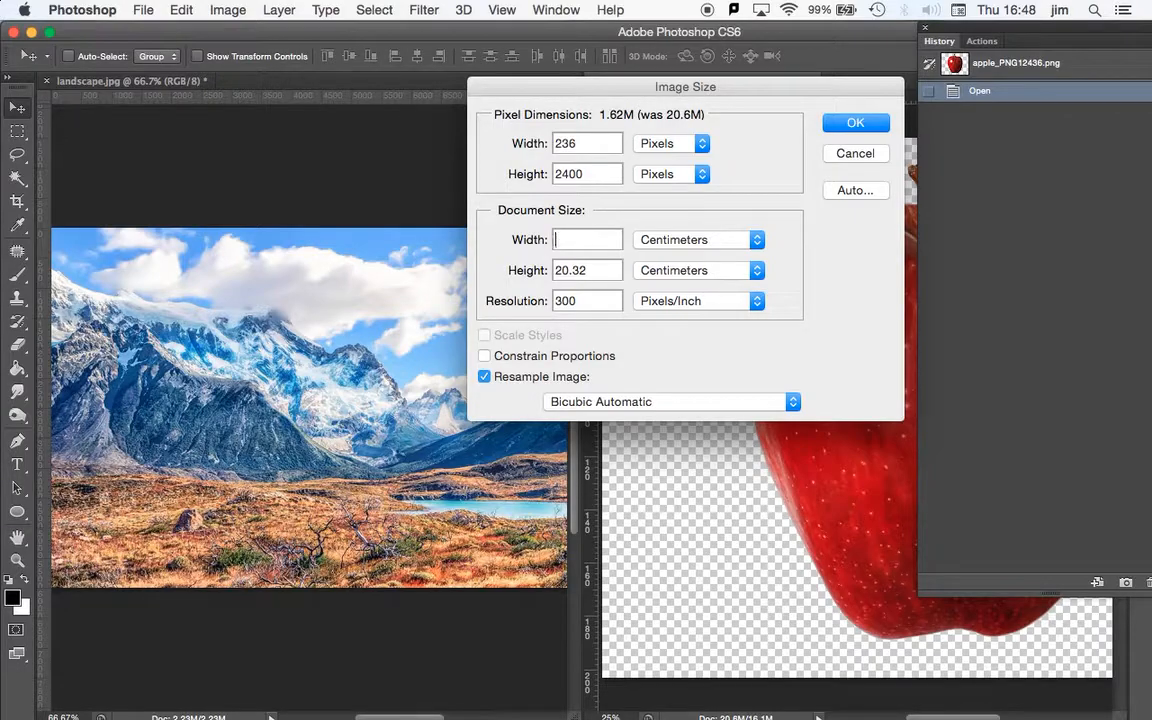
{"action": "type", "text": "10"}
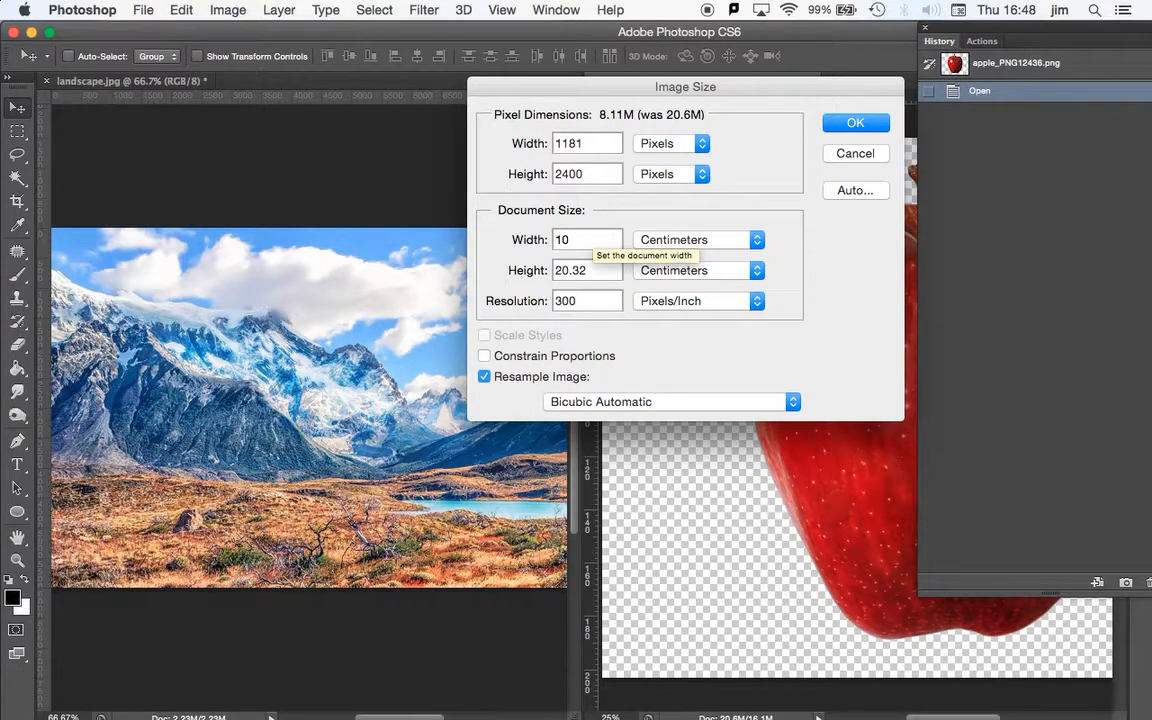
Turn on Constrain Proportions, set the apple's document width to 10 cm and apply the new image size
{"action": "left_click", "coordinate": [485, 356]}
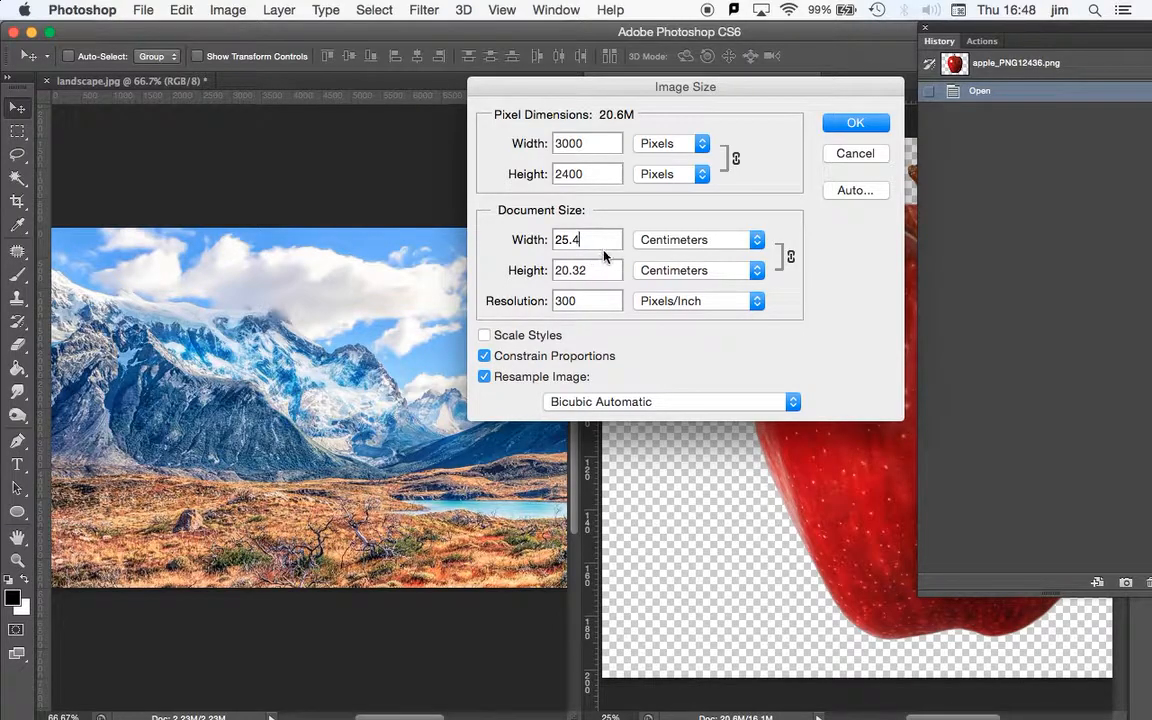
{"action": "key", "text": "BackSpace"}
{"action": "key", "text": "BackSpace"}
{"action": "key", "text": "BackSpace"}
{"action": "type", "text": "10"}
{"action": "key", "text": "Return"}
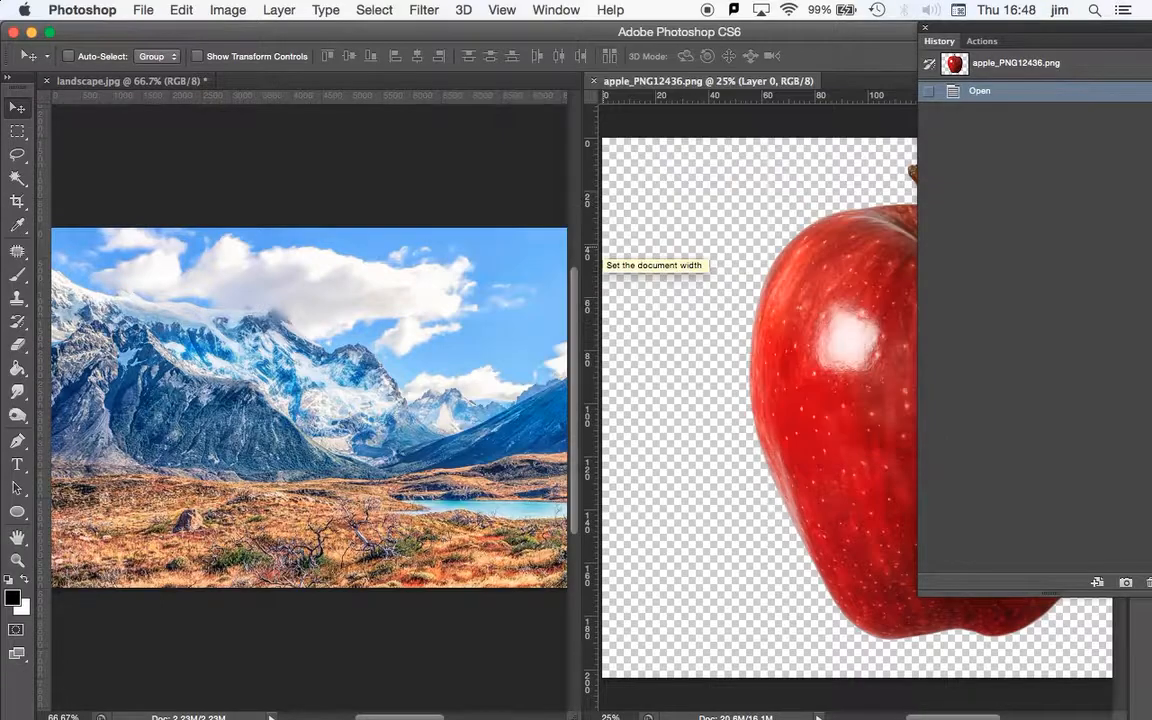
Place the resized apple in the landscape document and scale its layer down to about 40% of the landscape's height
{"action": "left_click_drag", "start_coordinate": [806, 350], "coordinate": [330, 409]}
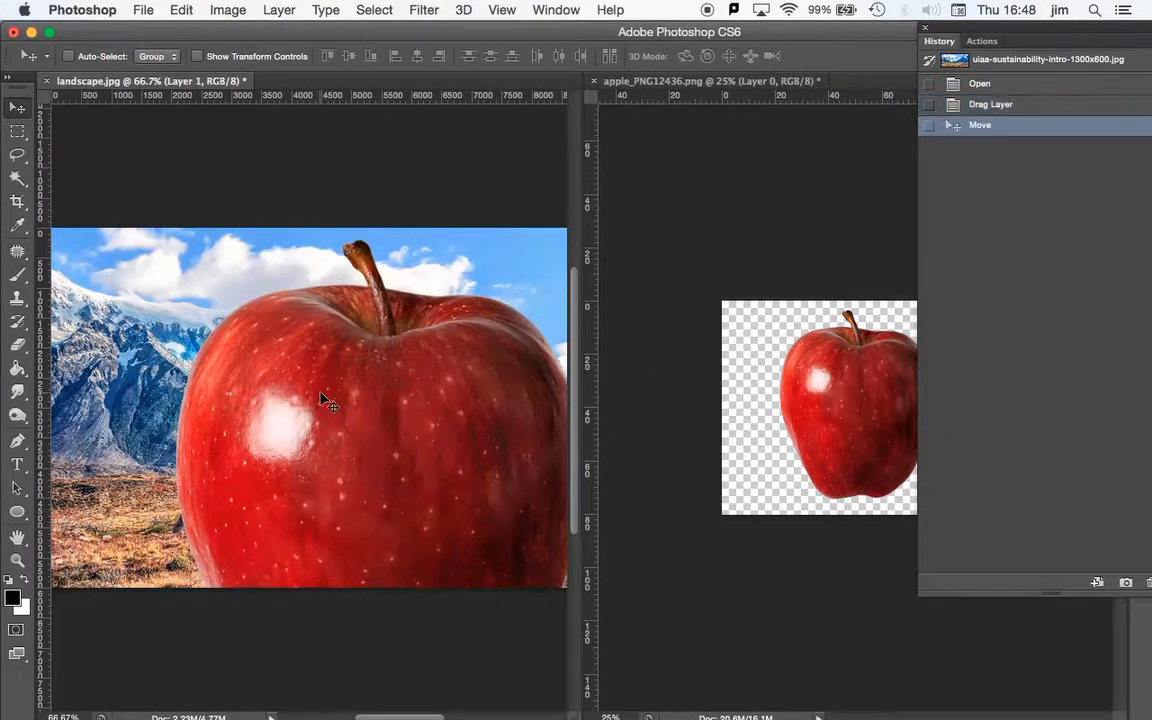
{"action": "left_click", "coordinate": [184, 10]}
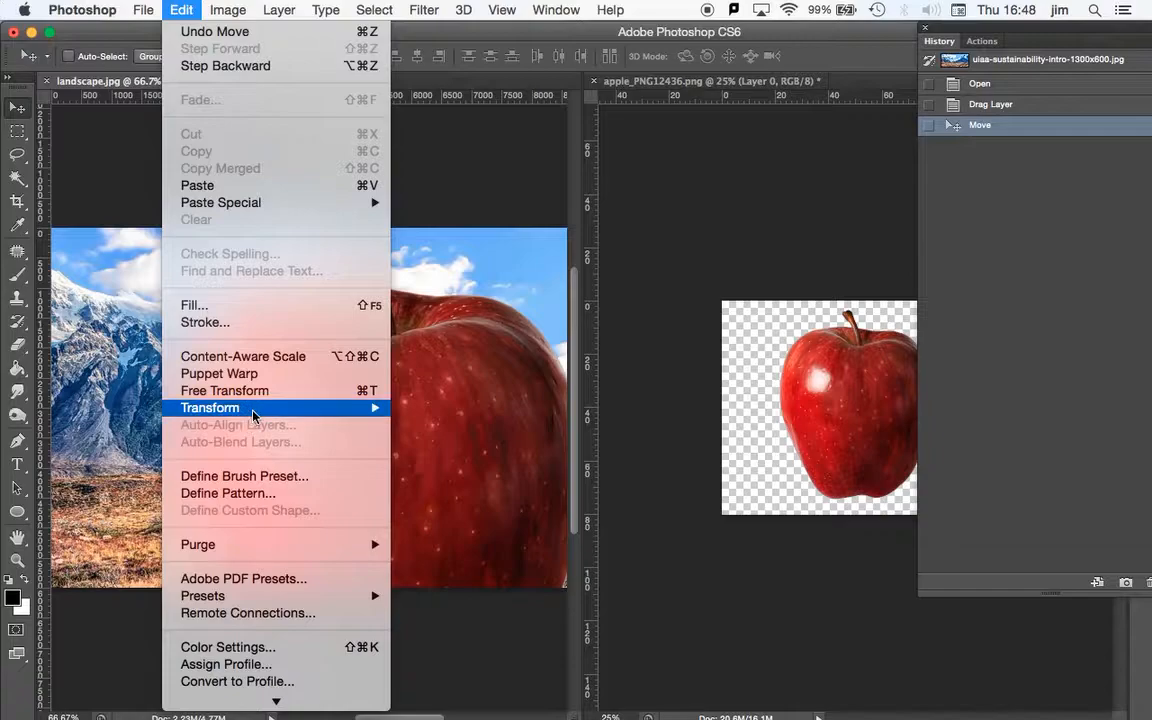
{"action": "mouse_move", "coordinate": [252, 408]}
{"action": "left_click", "coordinate": [430, 440]}
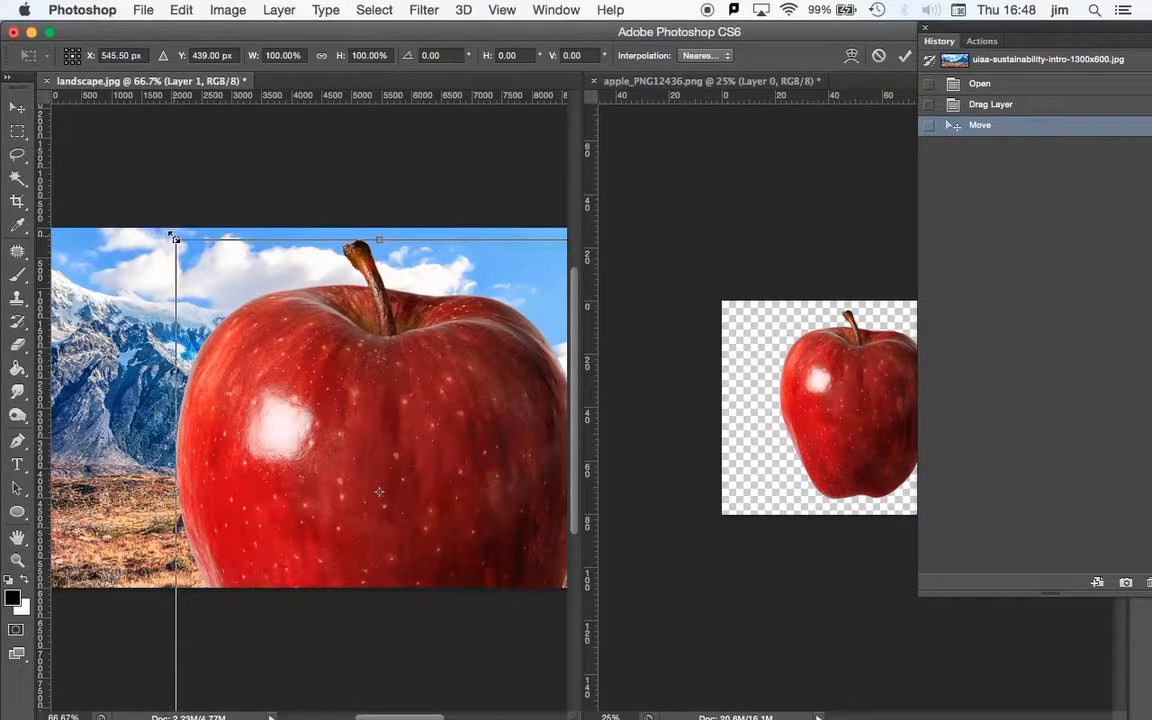
{"action": "left_click_drag", "start_coordinate": [174, 238], "coordinate": [283, 411]}
{"action": "left_click_drag", "start_coordinate": [334, 470], "coordinate": [320, 385]}
{"action": "left_click_drag", "start_coordinate": [283, 332], "coordinate": [309, 360]}
{"action": "left_click_drag", "start_coordinate": [350, 433], "coordinate": [347, 461]}
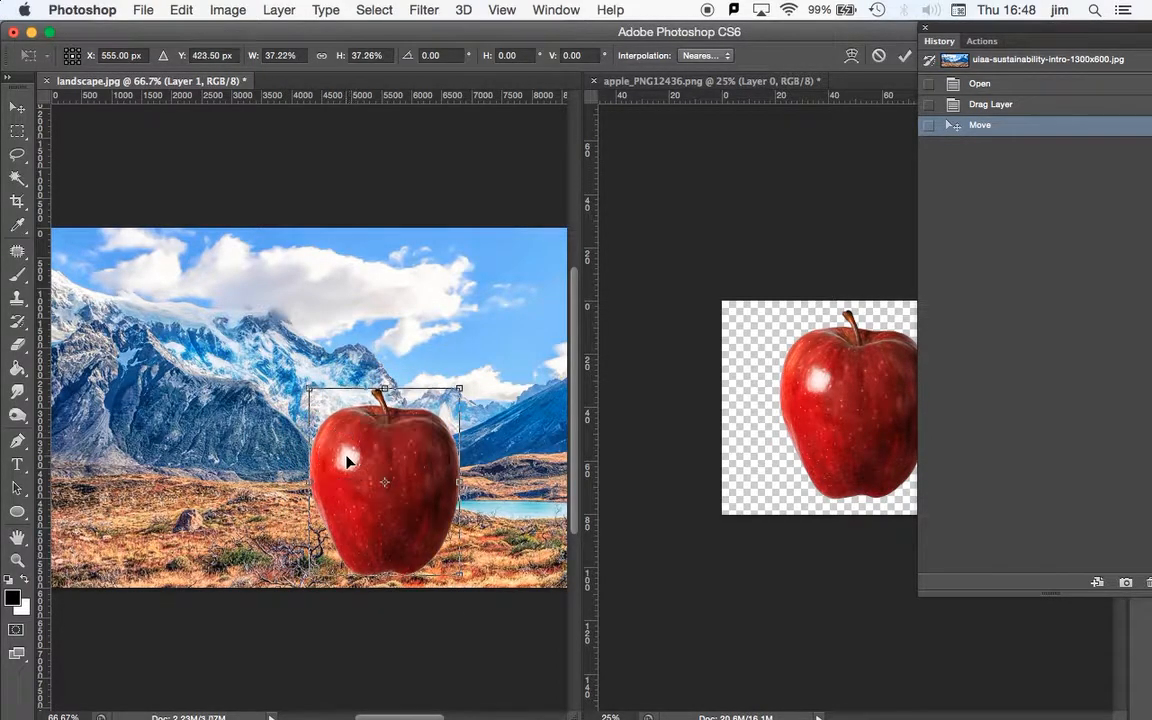
{"action": "left_click_drag", "start_coordinate": [309, 388], "coordinate": [341, 433]}
{"action": "key", "text": "Return"}
Move the apple onto the grass in the landscape's left foreground and widen the landscape's document pane
{"action": "left_click_drag", "start_coordinate": [420, 462], "coordinate": [168, 460]}
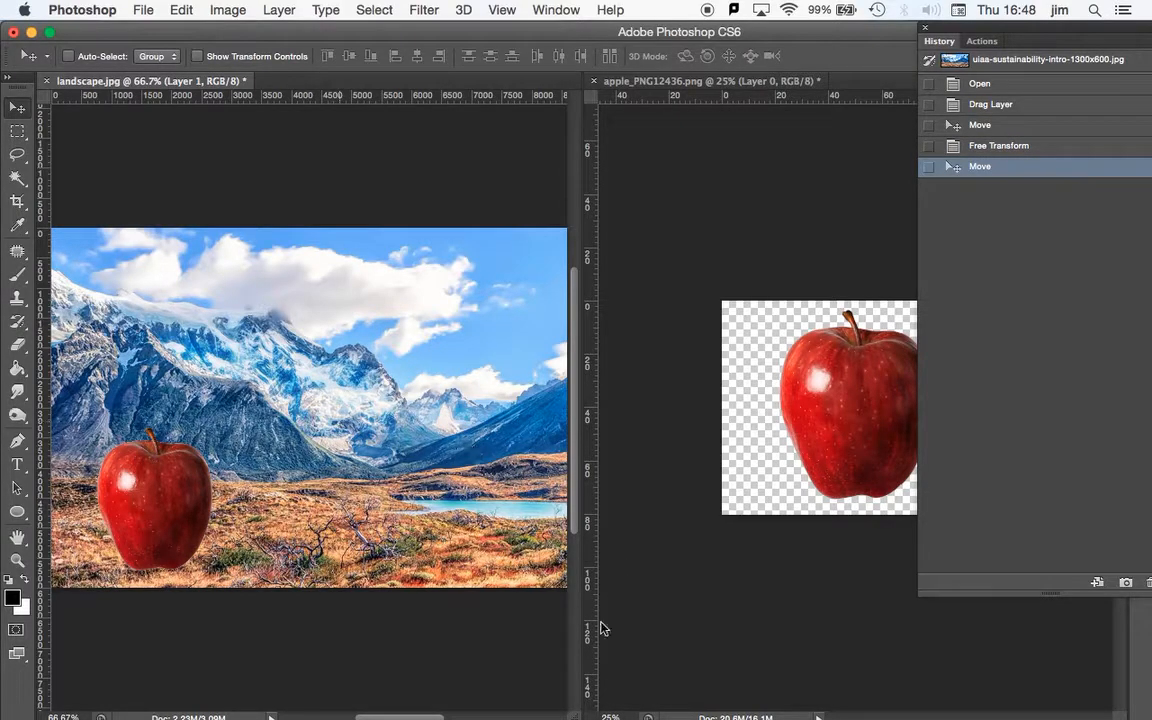
{"action": "left_click_drag", "start_coordinate": [576, 716], "coordinate": [786, 678]}
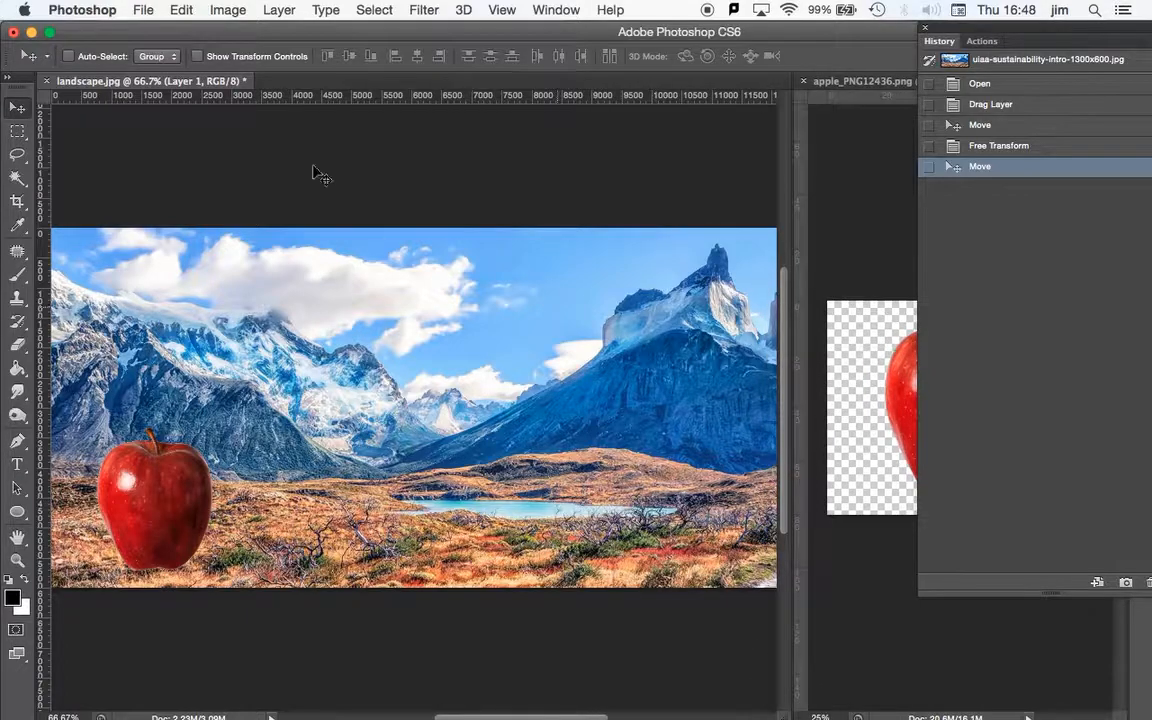